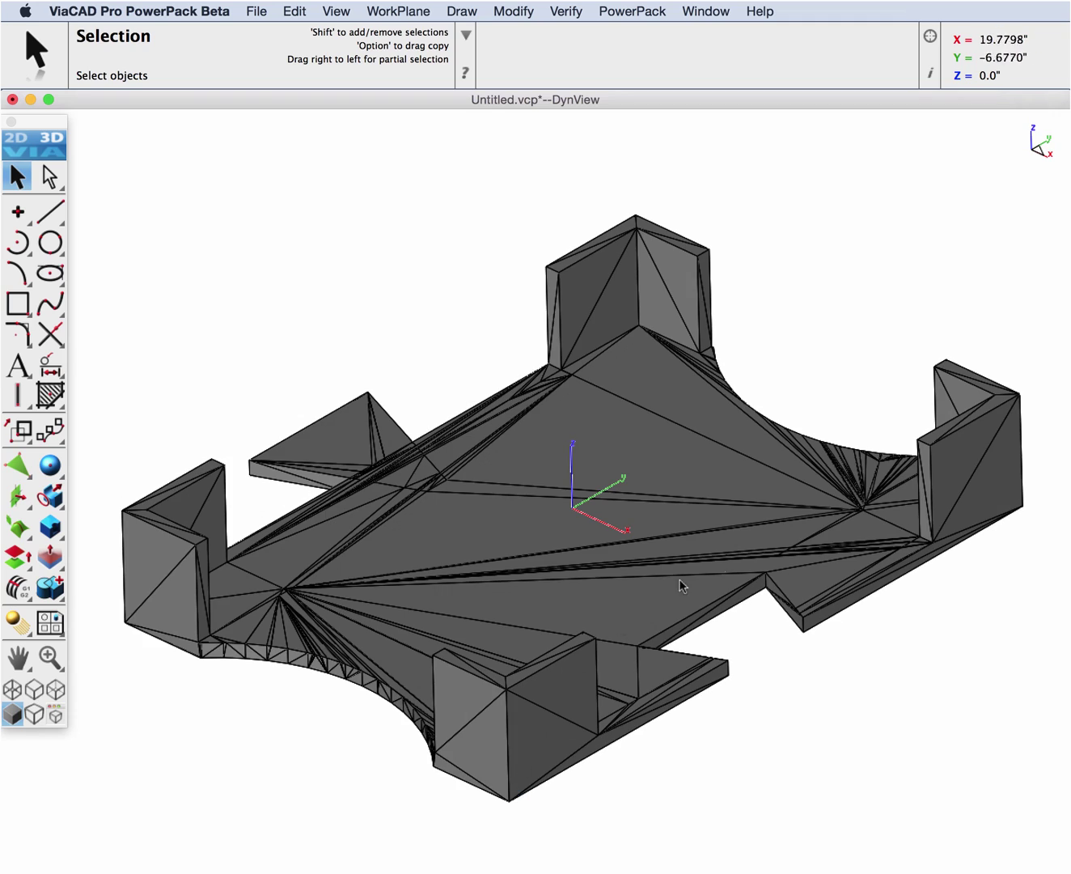
- Run the 3D Print Check on the bracket mesh and review its failed and passed tests
scroll(869, 505, "up", 5)
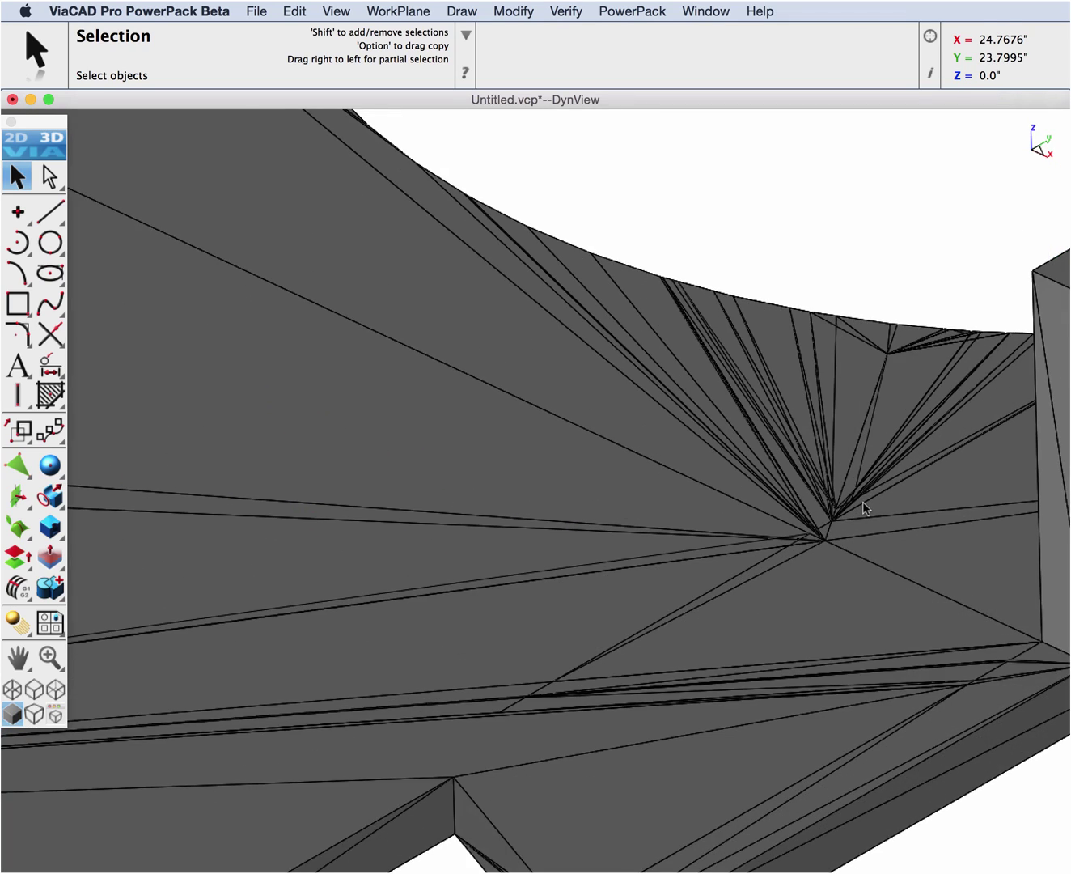
scroll(865, 507, "down", 10)
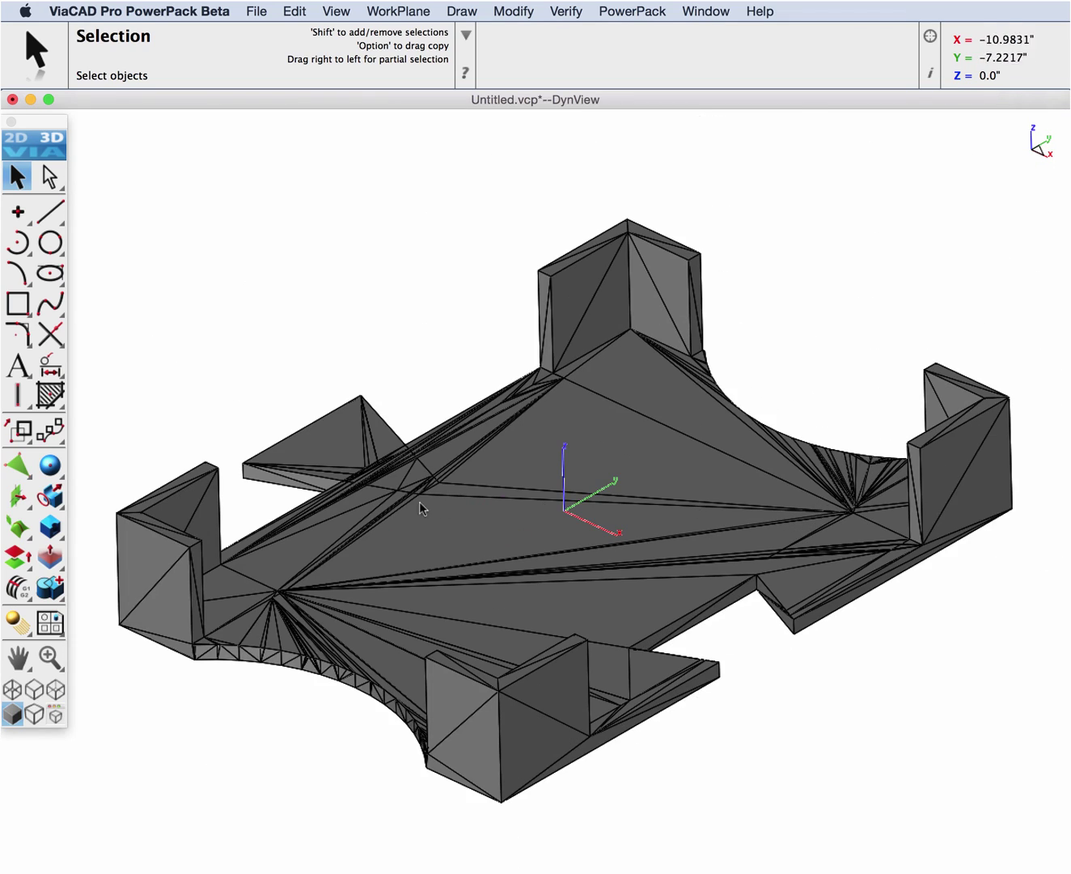
scroll(421, 508, "up", 10)
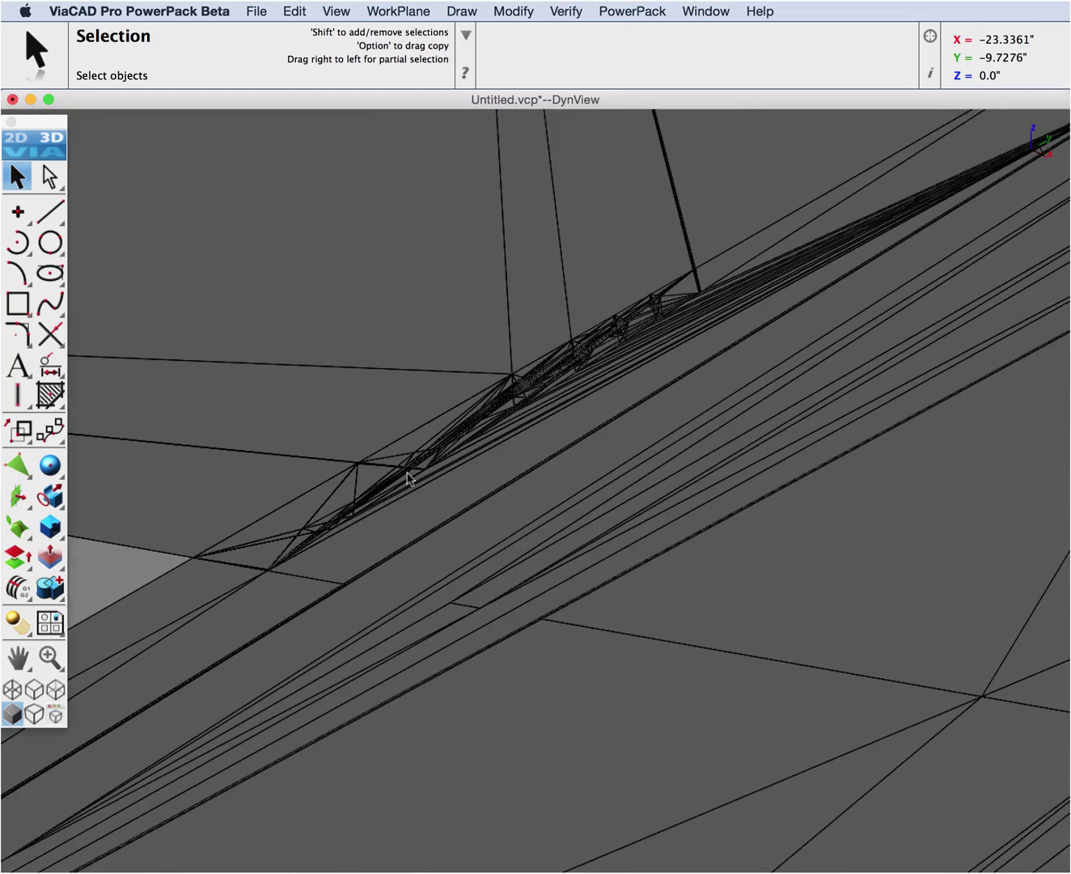
scroll(409, 477, "down", 10)
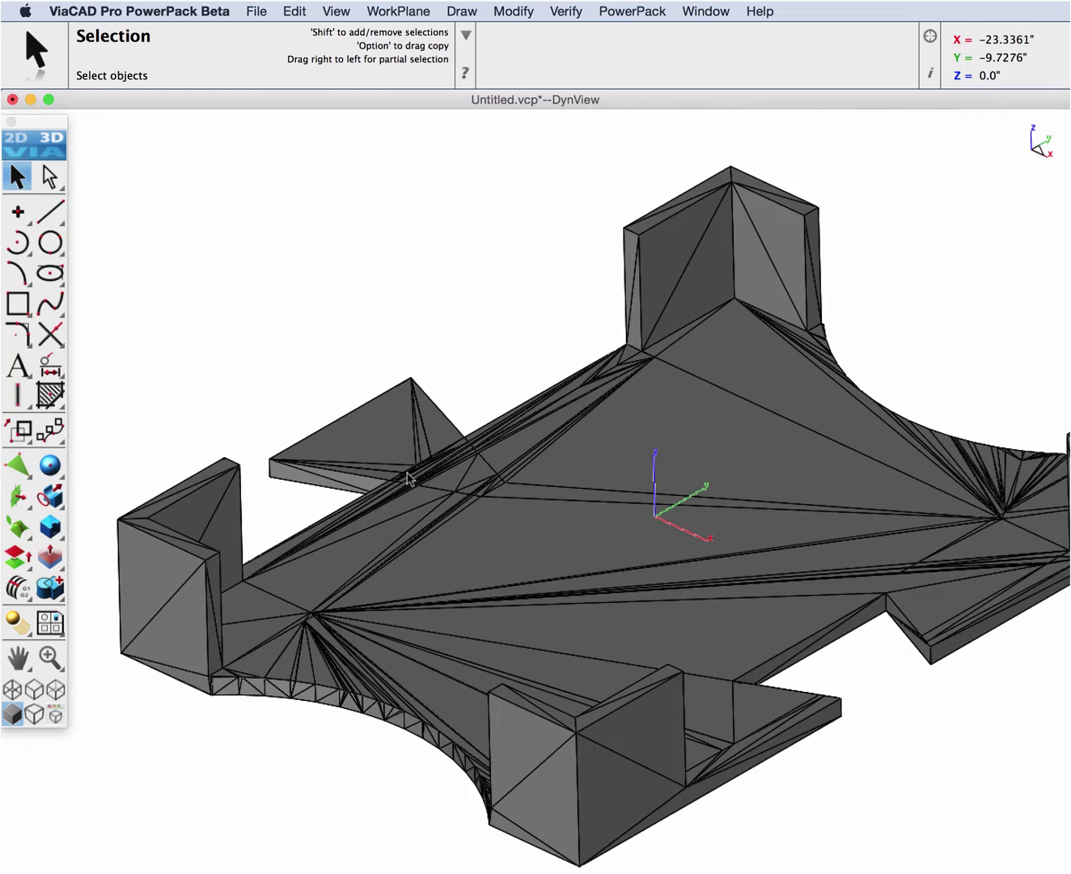
scroll(408, 478, "down", 3)
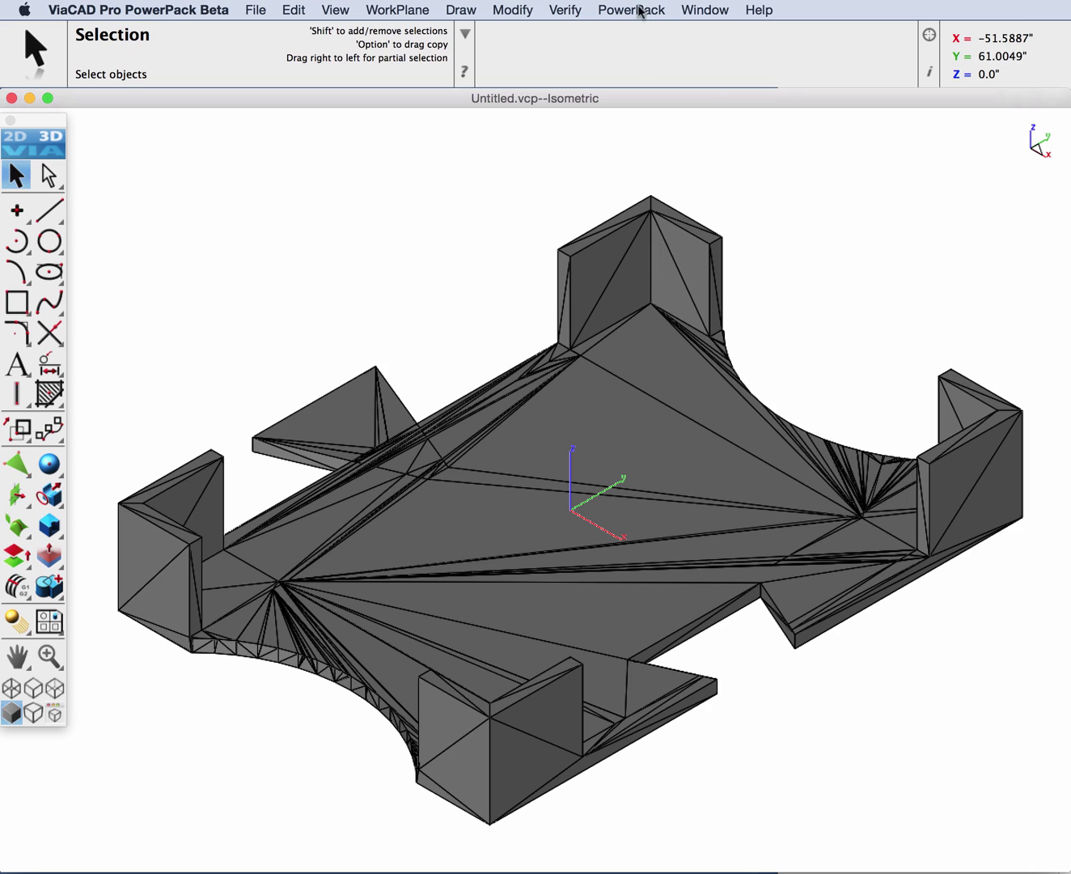
left_click(639, 10)
left_click(638, 31)
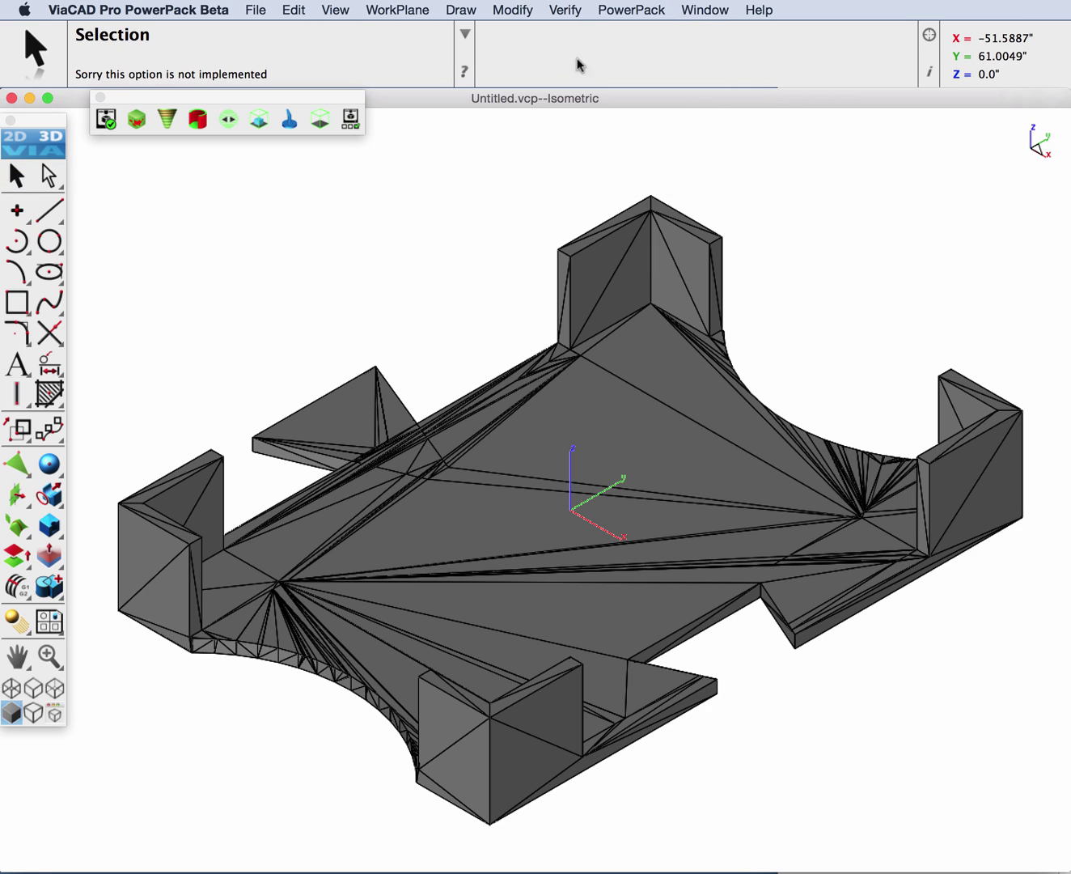
left_click(106, 120)
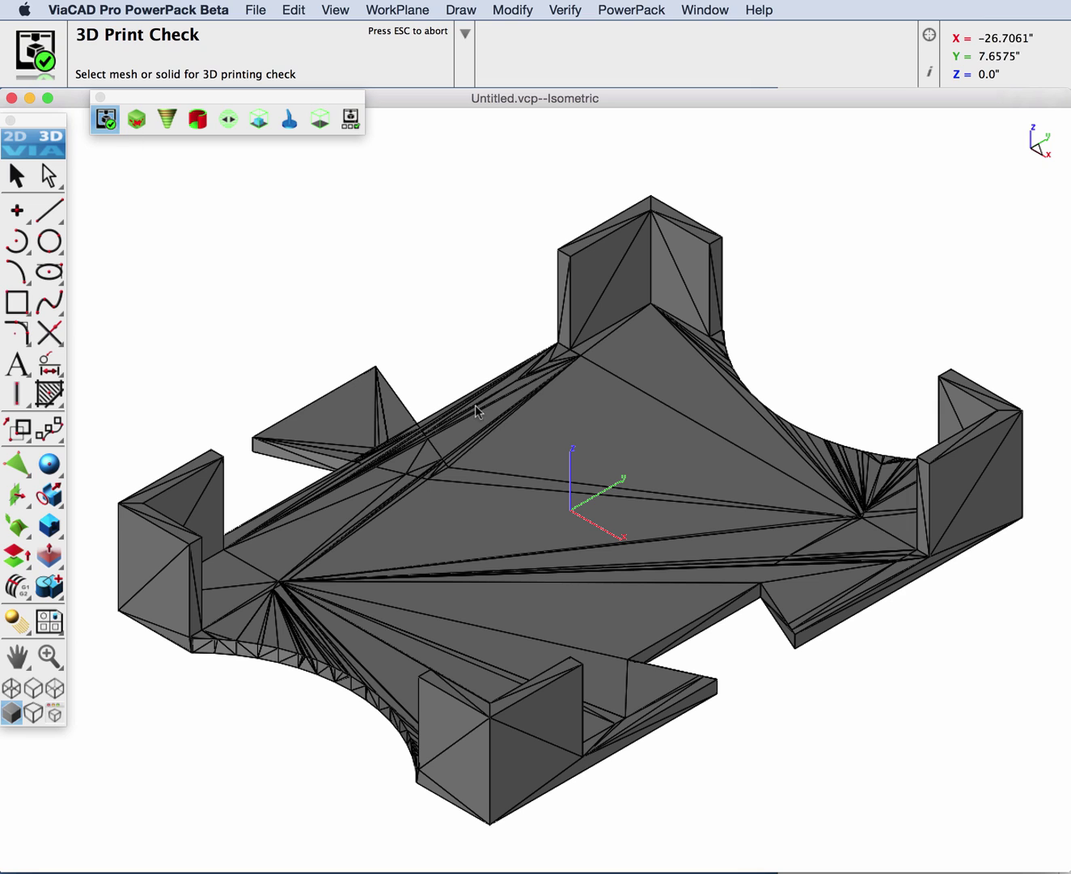
left_click(487, 425)
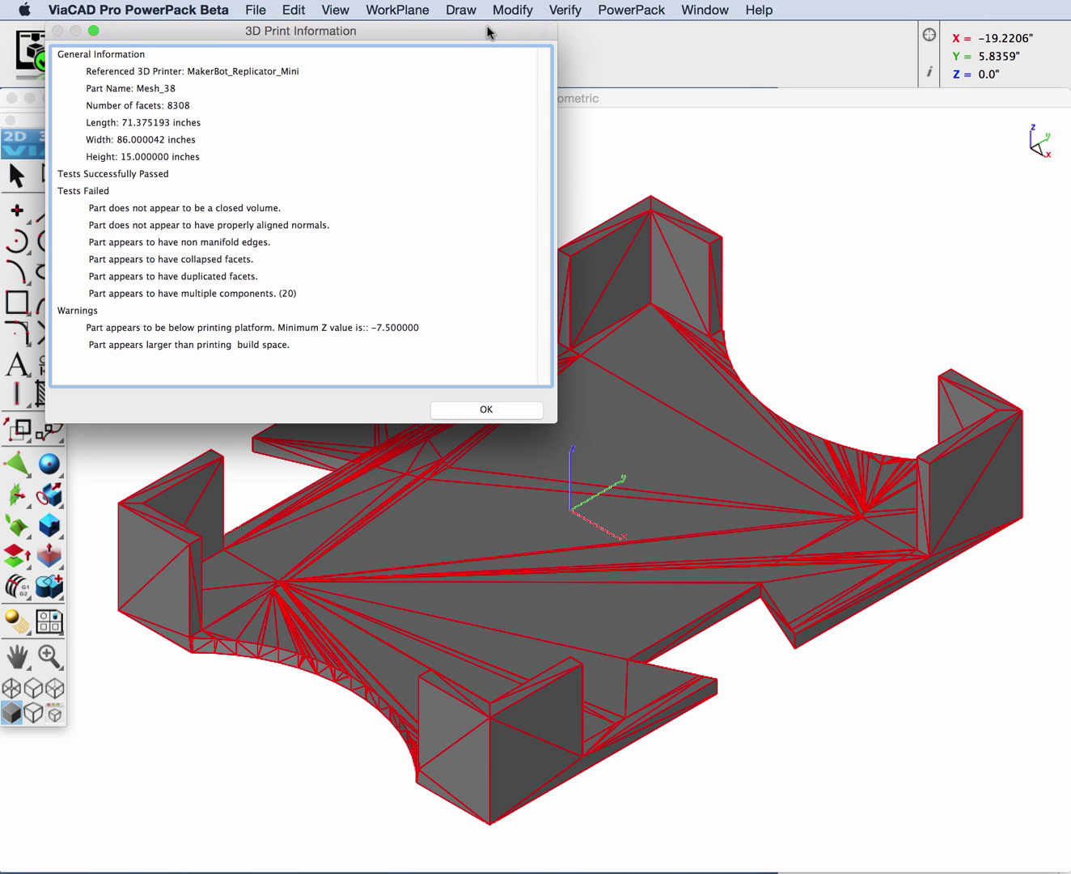
left_click(164, 177)
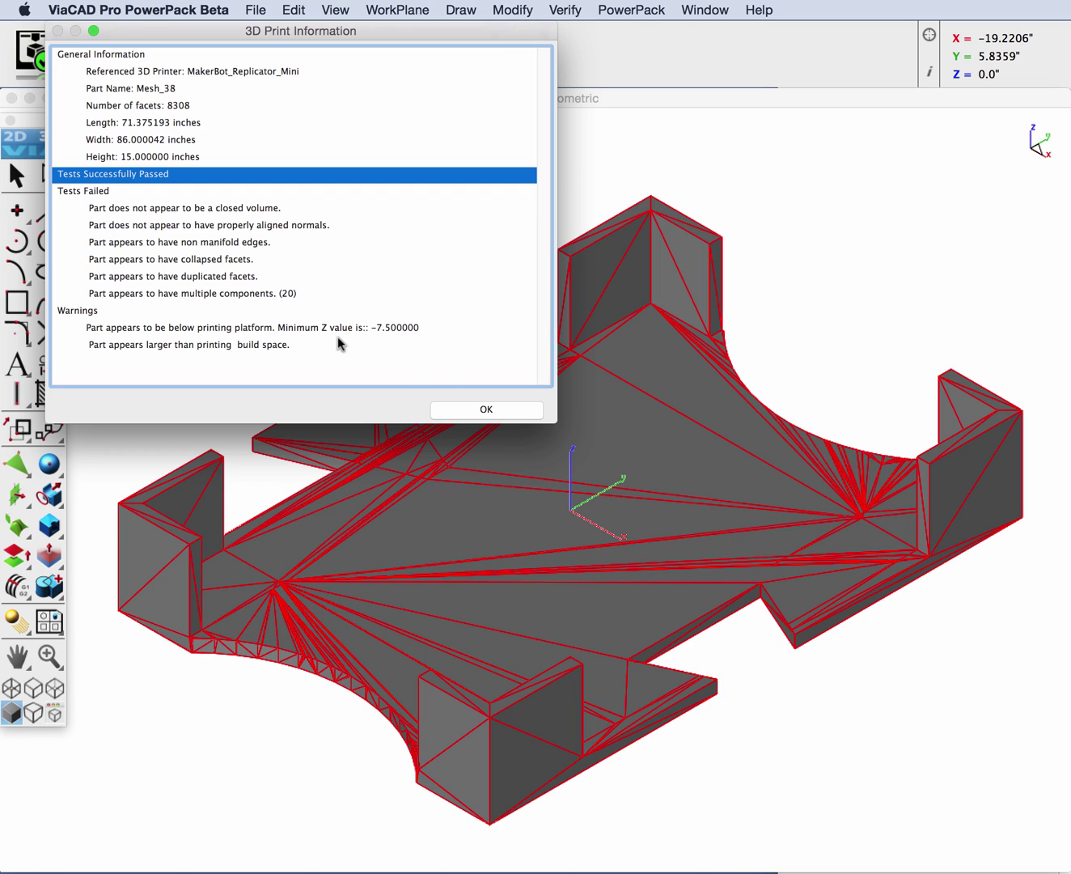
- Auto-repair the bracket mesh, fixing 3801 collapsed and 43 double facets and stitching 104 vertices
left_click(489, 410)
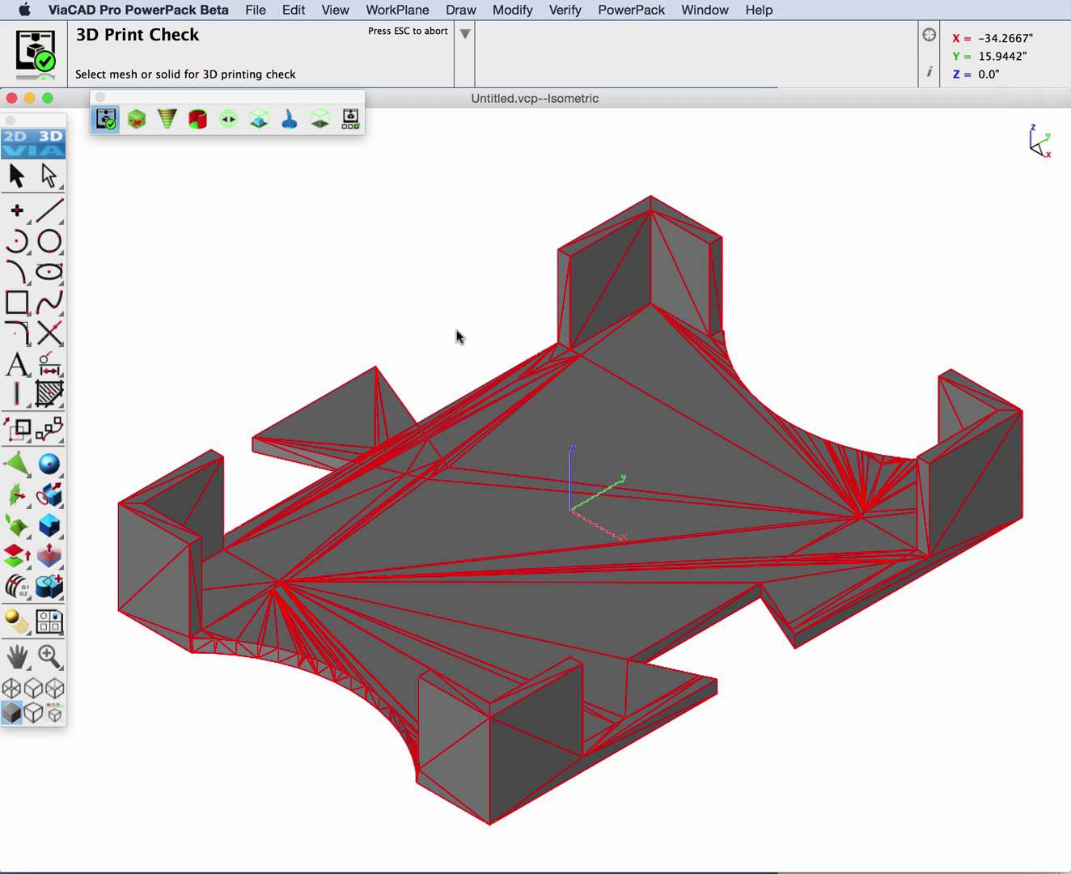
left_click(636, 10)
mouse_move(641, 66)
left_click(805, 82)
left_click(592, 336)
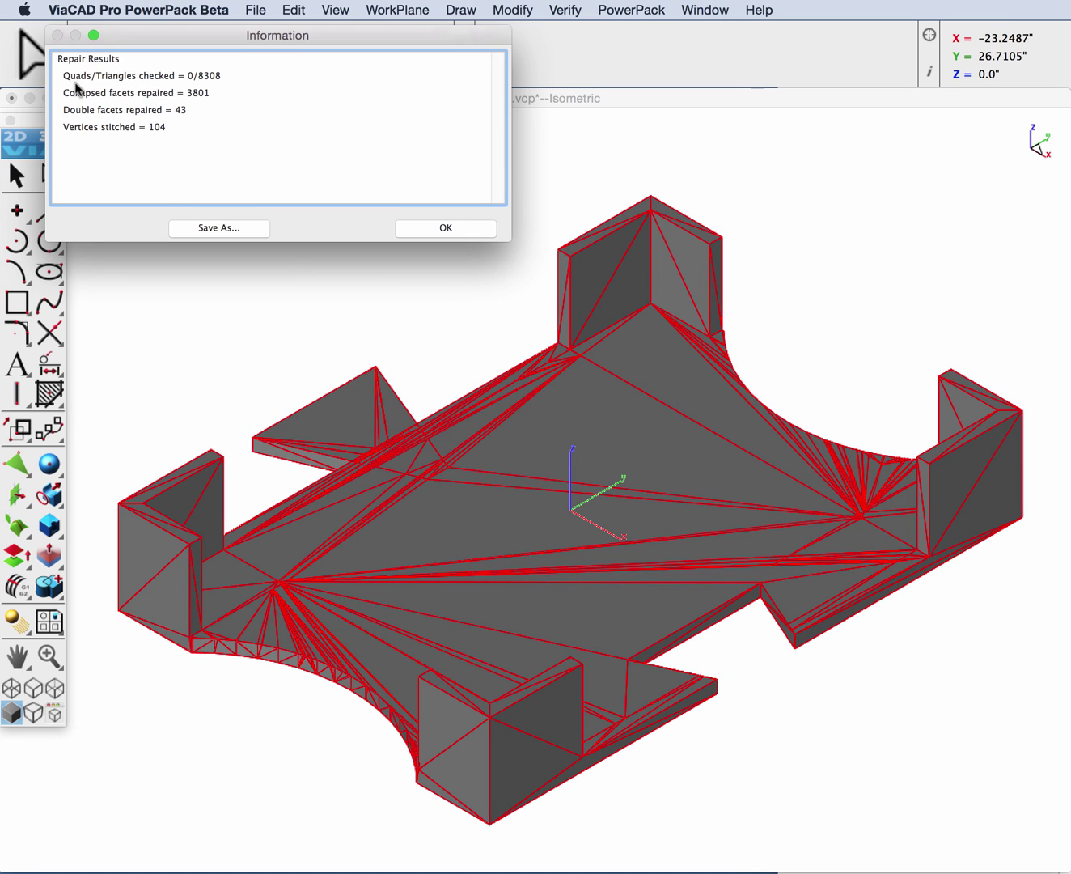
left_click(148, 96)
left_click(140, 109)
left_click(132, 127)
left_click(429, 229)
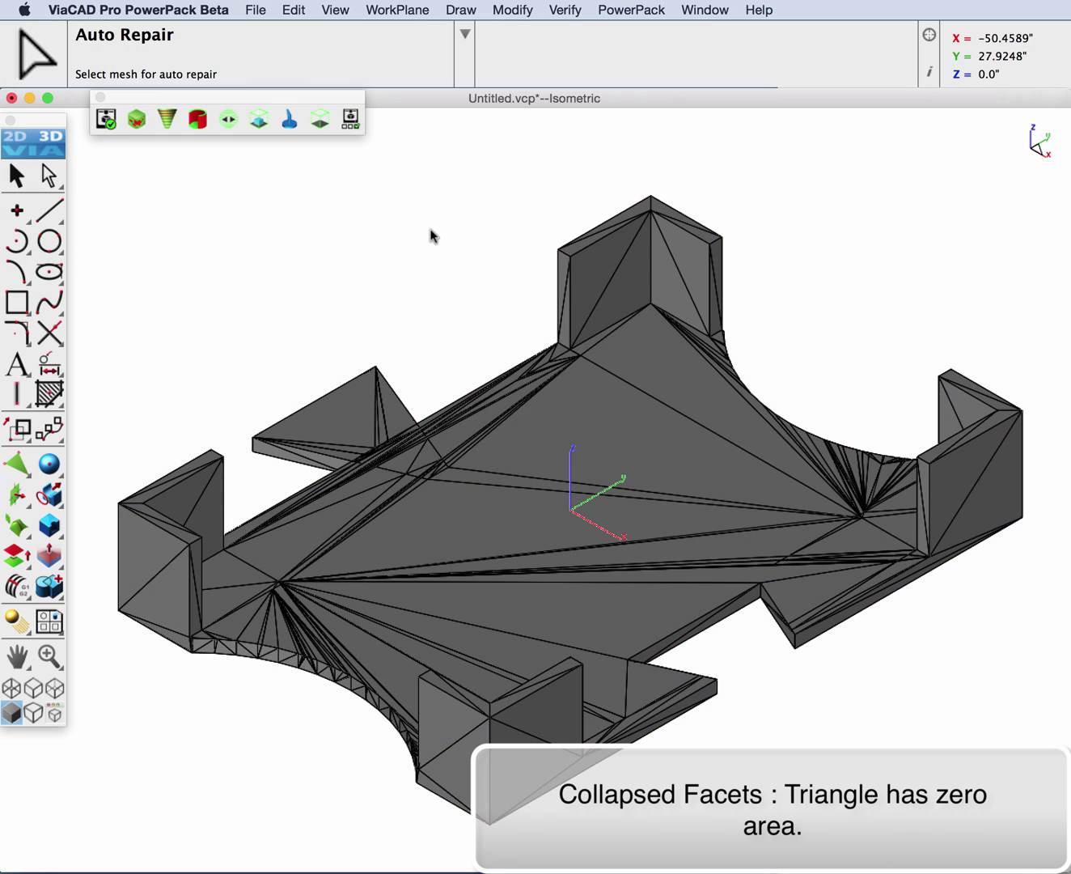
left_click(635, 10)
- Check the mesh for overlaps, keep all 1900 without removing them, and inspect the red markings
mouse_move(673, 70)
left_click(789, 154)
left_click(639, 270)
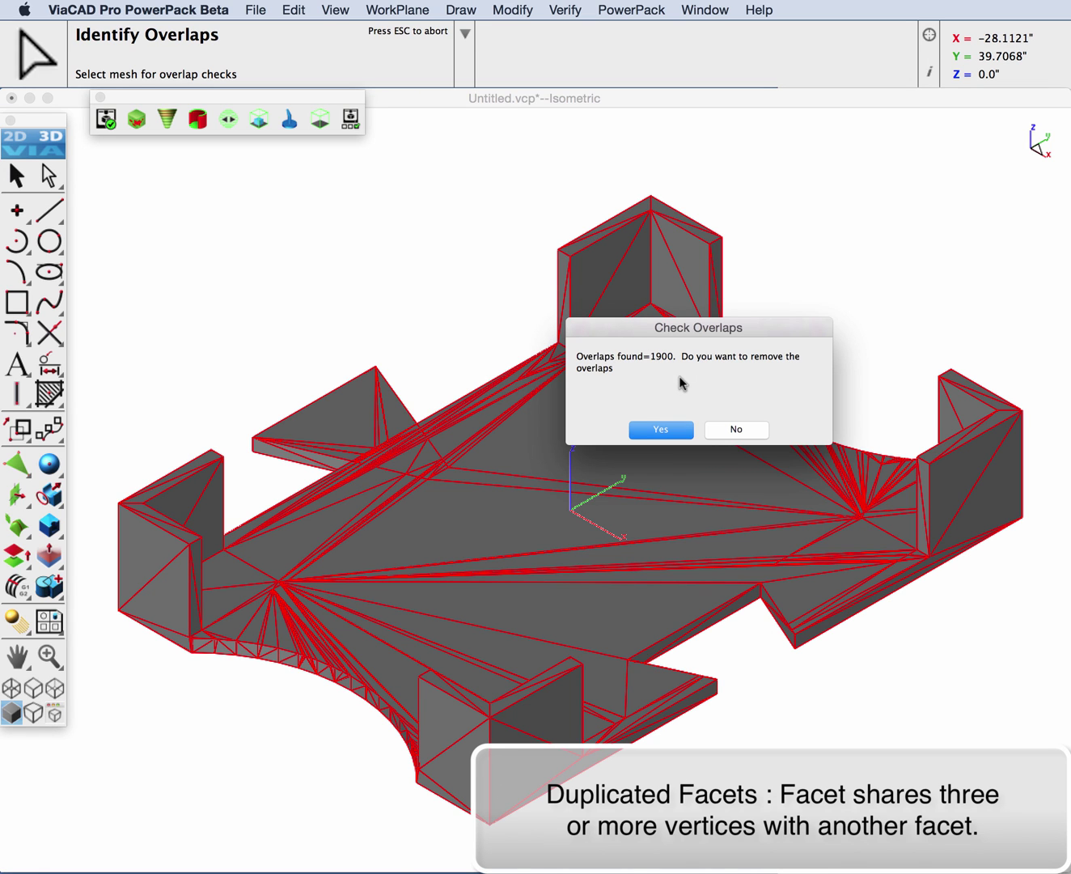
left_click(735, 428)
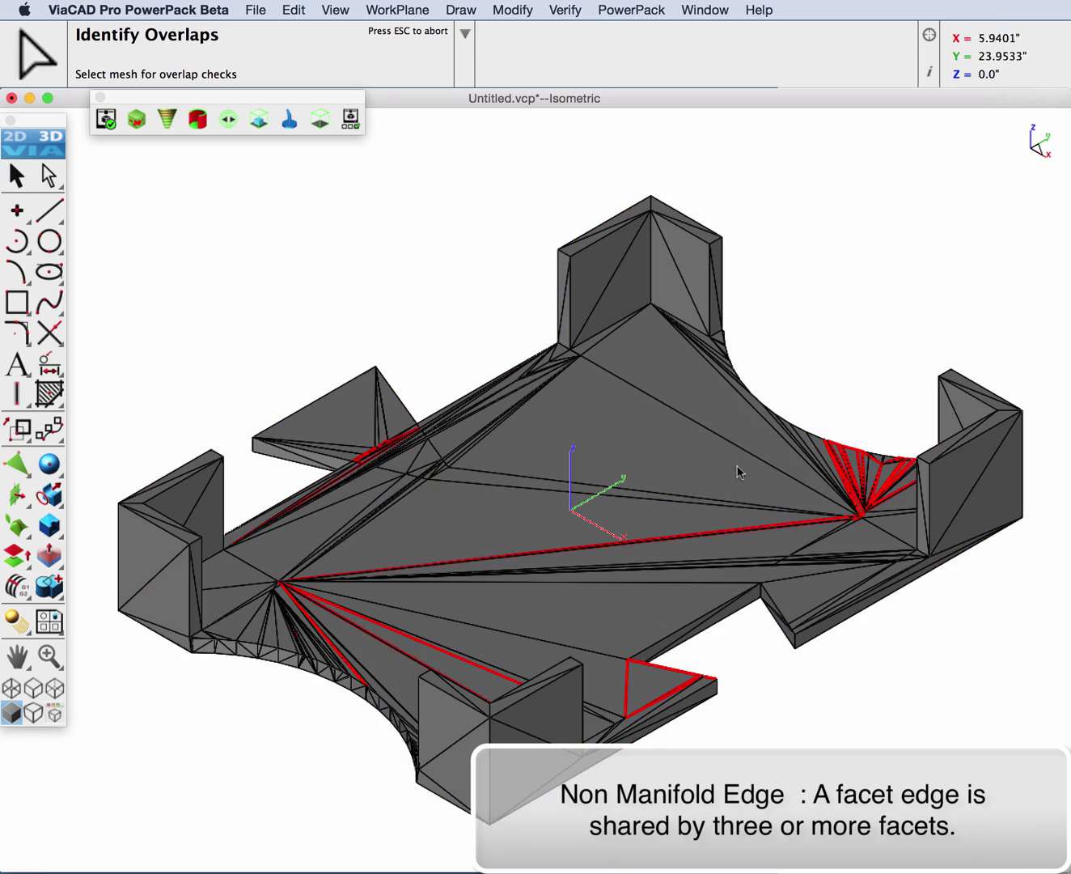
mouse_move(491, 701)
middle_mouse_down()
mouse_move(605, 734)
mouse_move(639, 729)
middle_mouse_up()
scroll(772, 323, "up", 3)
scroll(765, 366, "up", 4)
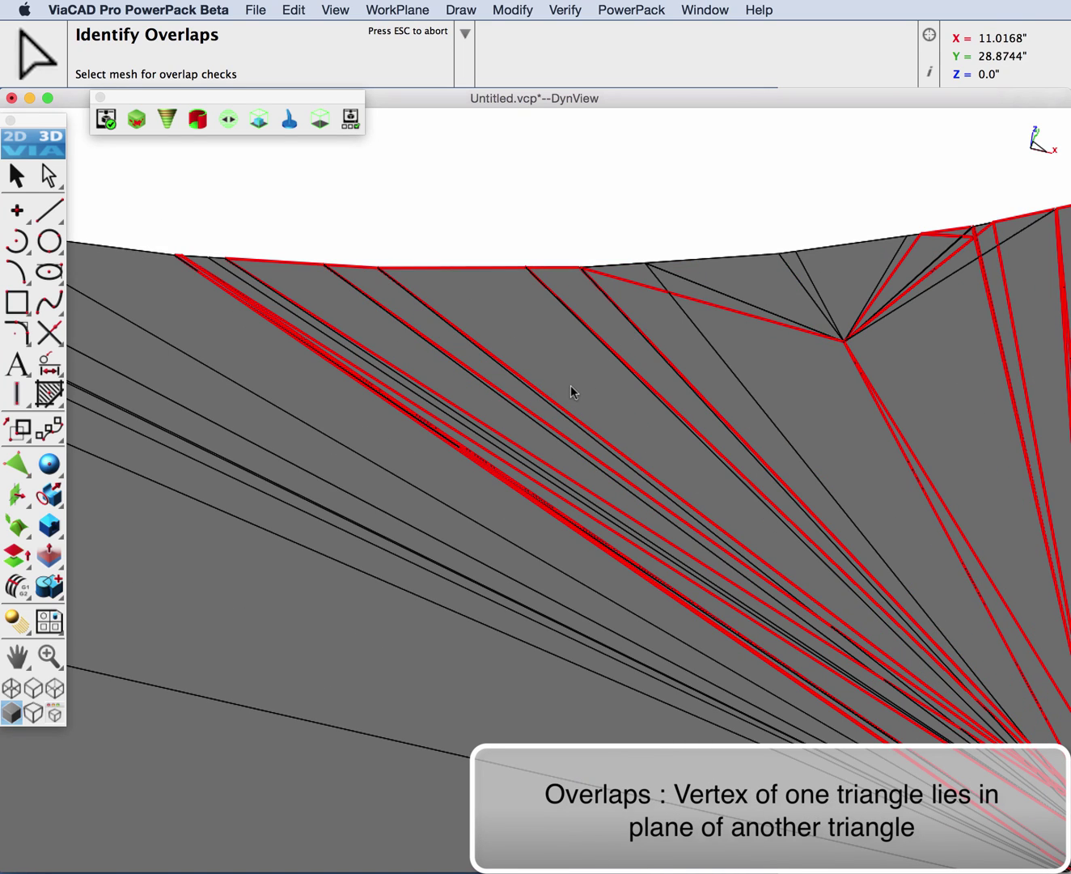
scroll(573, 389, "down", 5)
scroll(577, 385, "down", 2)
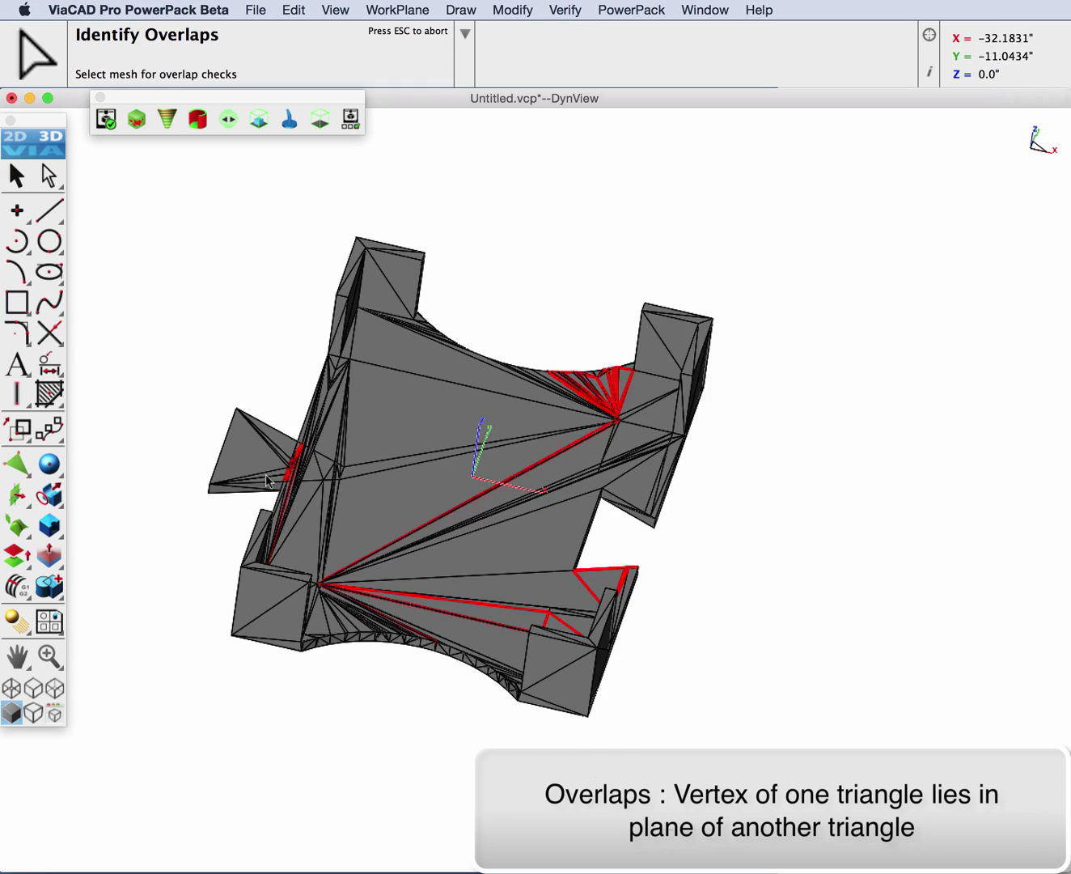
scroll(260, 477, "up", 6)
scroll(307, 453, "up", 5)
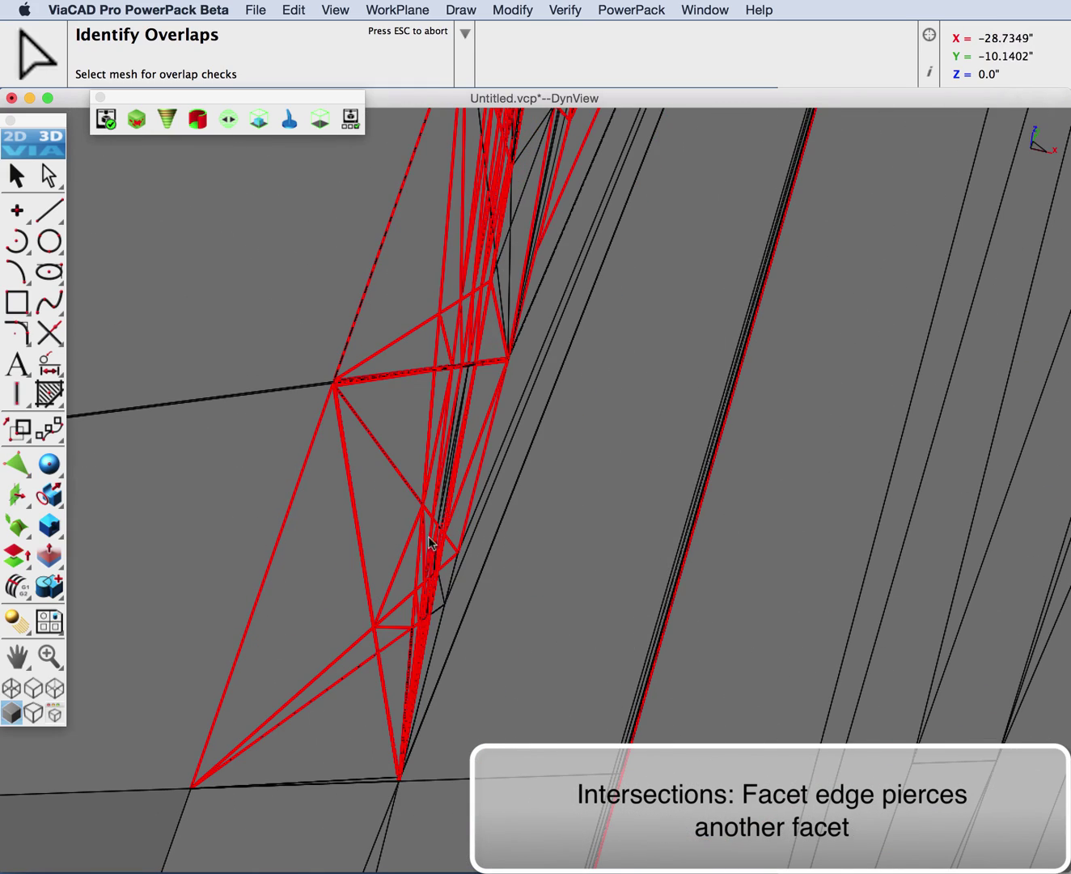
scroll(473, 542, "down", 10)
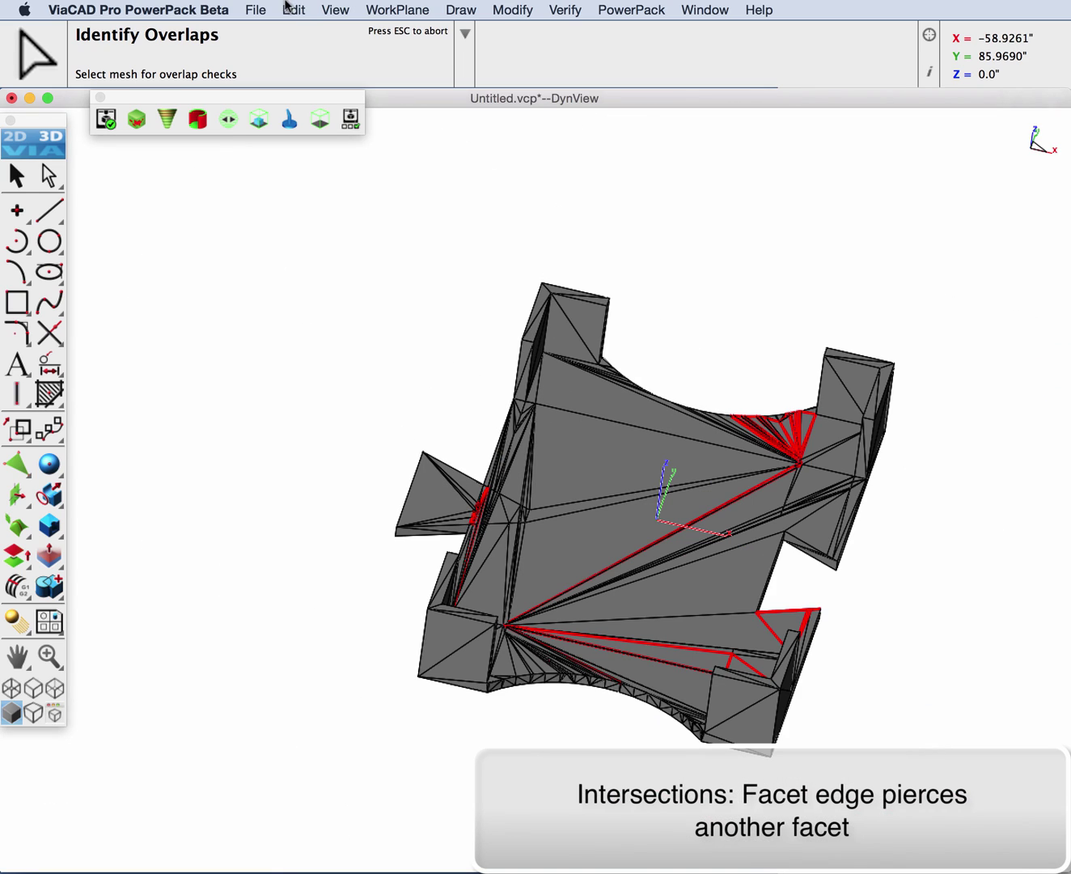
- Undo the overlap markings and return to a straight-on front view
left_click(292, 11)
left_click(335, 61)
key("super+z")
scroll(655, 306, "down", 5)
- Delete the flat base plate facets by window-selecting the base strip in Front view
left_click(635, 10)
mouse_move(645, 67)
left_click(799, 450)
left_click_drag(172, 484, 971, 508)
middle_click_drag(666, 403, 666, 466)
key("super+z")
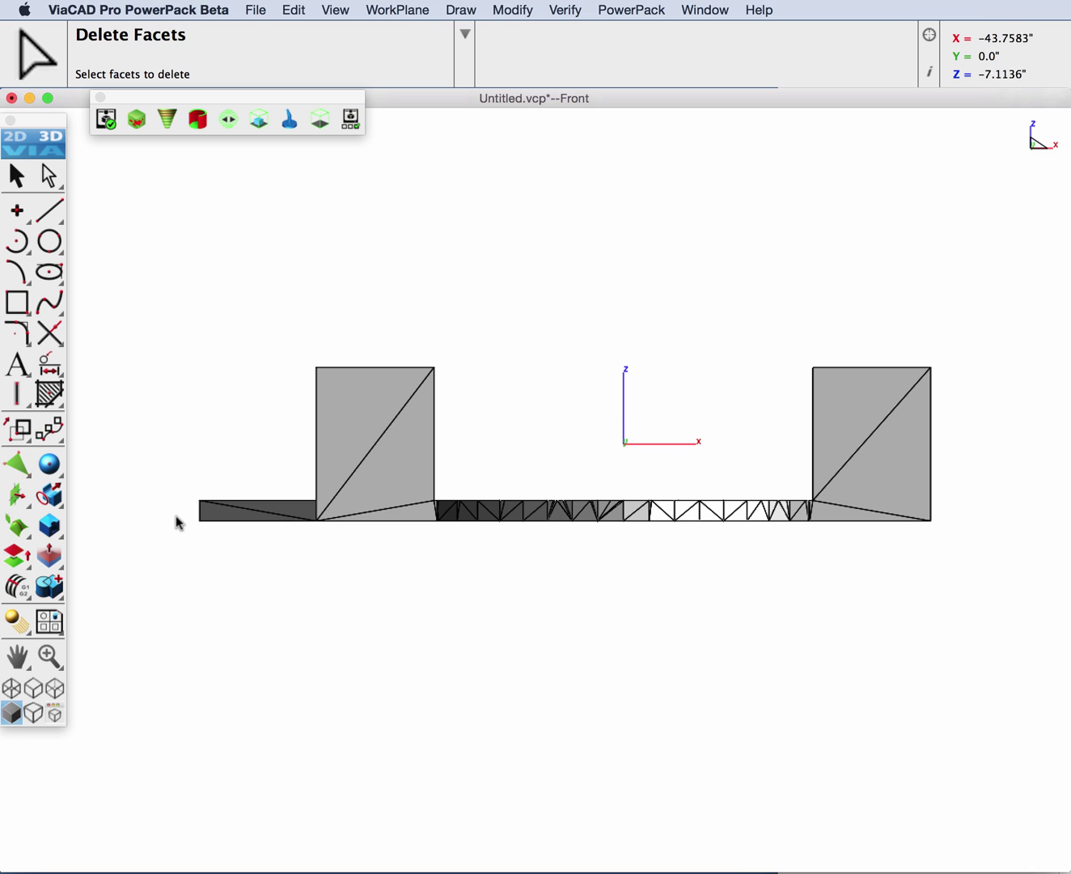
left_click_drag(183, 513, 1008, 547)
middle_click_drag(724, 452, 634, 442)
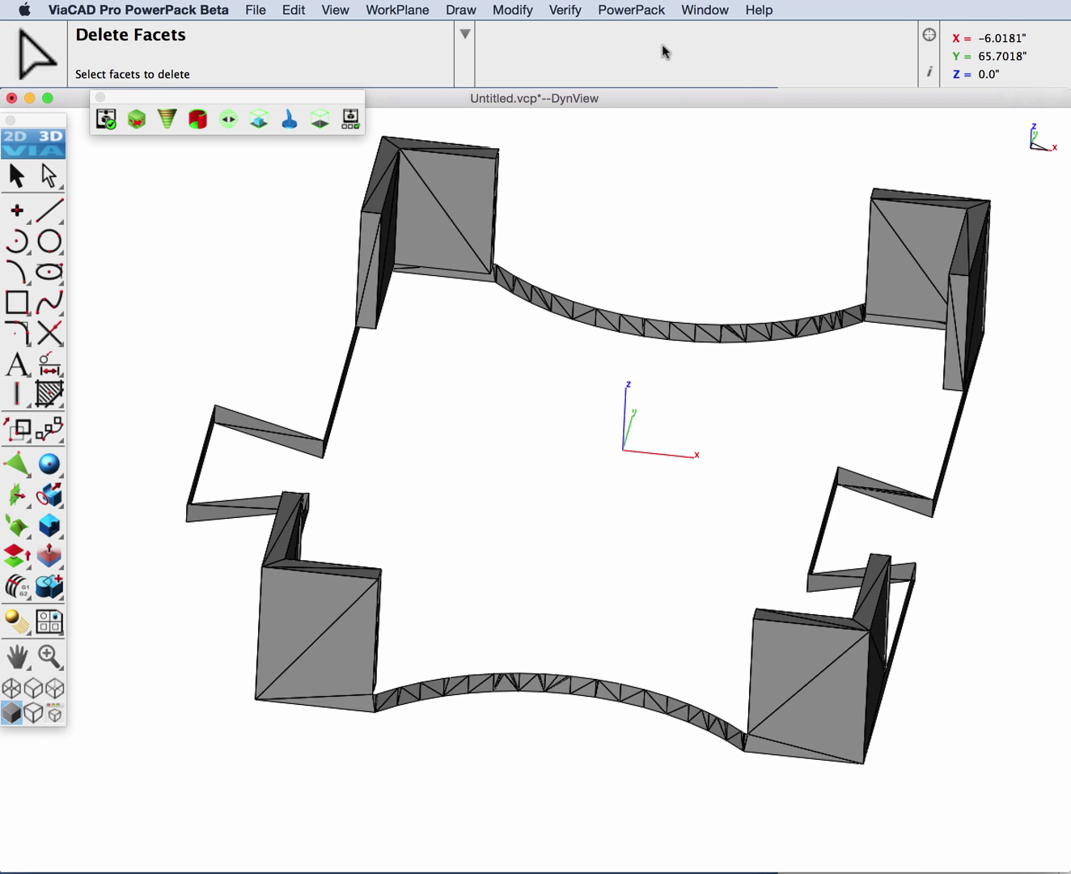
left_click(643, 9)
- Re-check the trimmed mesh for overlaps (7 found) and orbit to inspect the red junction edges
mouse_move(646, 65)
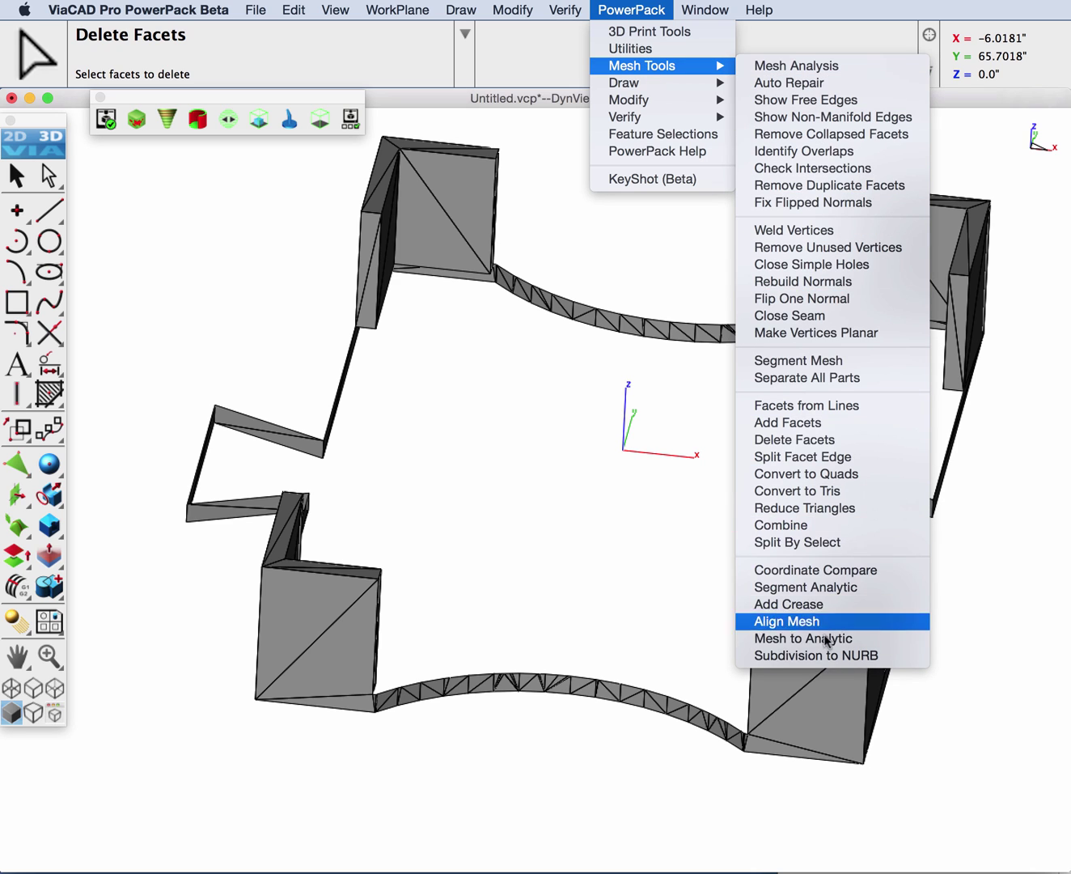
left_click(822, 156)
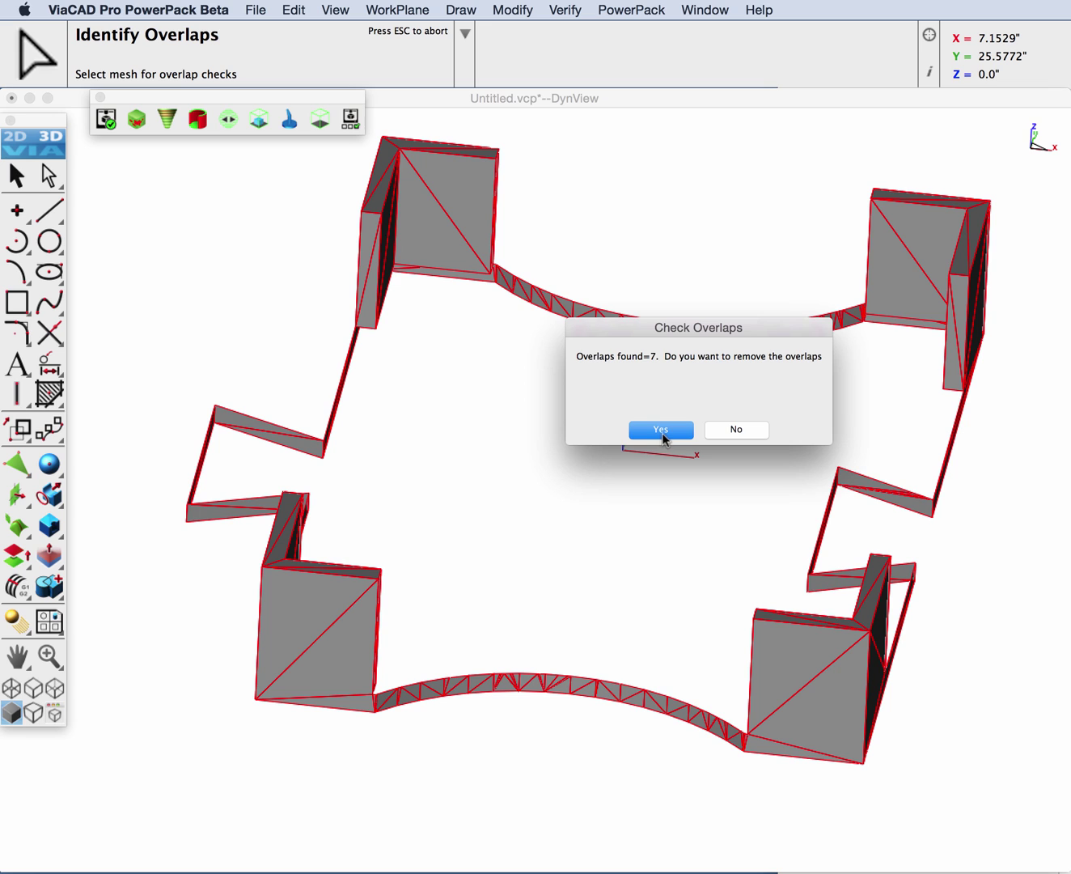
left_click(743, 432)
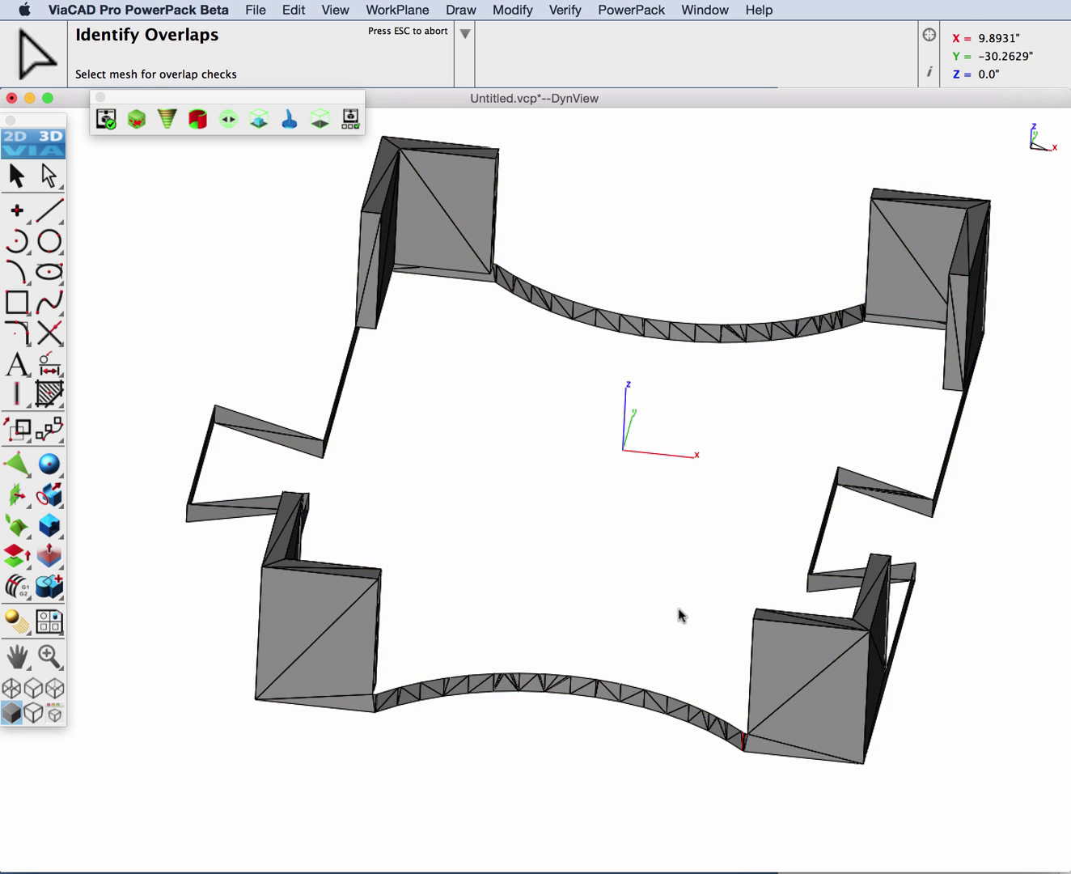
middle_click_drag(681, 614, 1003, 490)
scroll(694, 369, "up", 10)
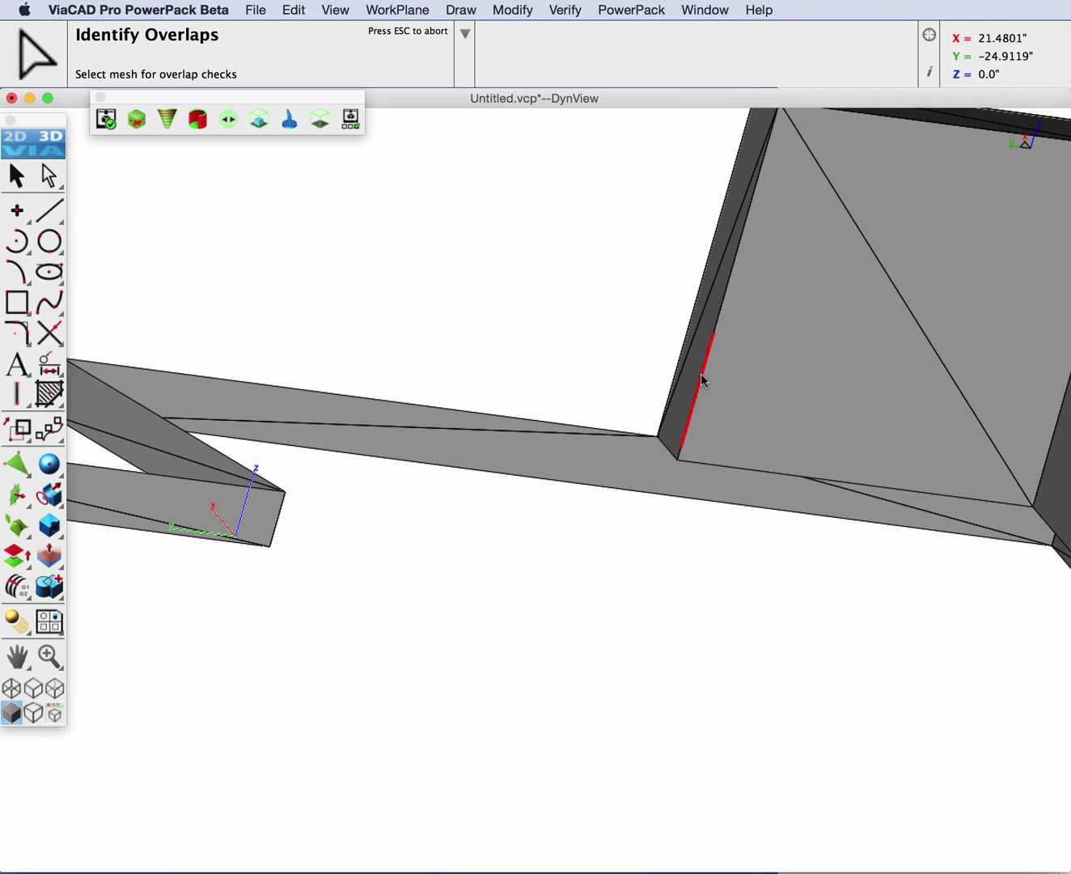
scroll(701, 380, "down", 5)
middle_click_drag(749, 406, 998, 513)
scroll(920, 495, "up", 6)
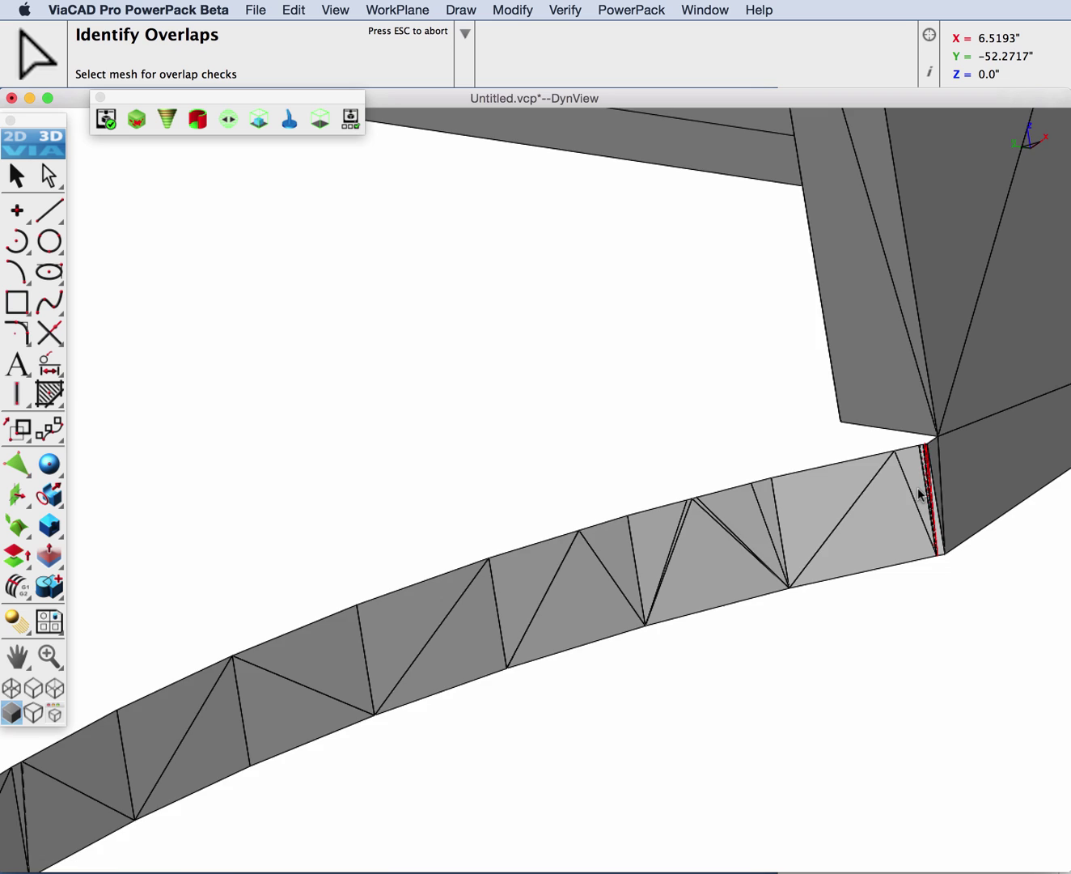
scroll(920, 495, "down", 6)
middle_click_drag(920, 495, 903, 490)
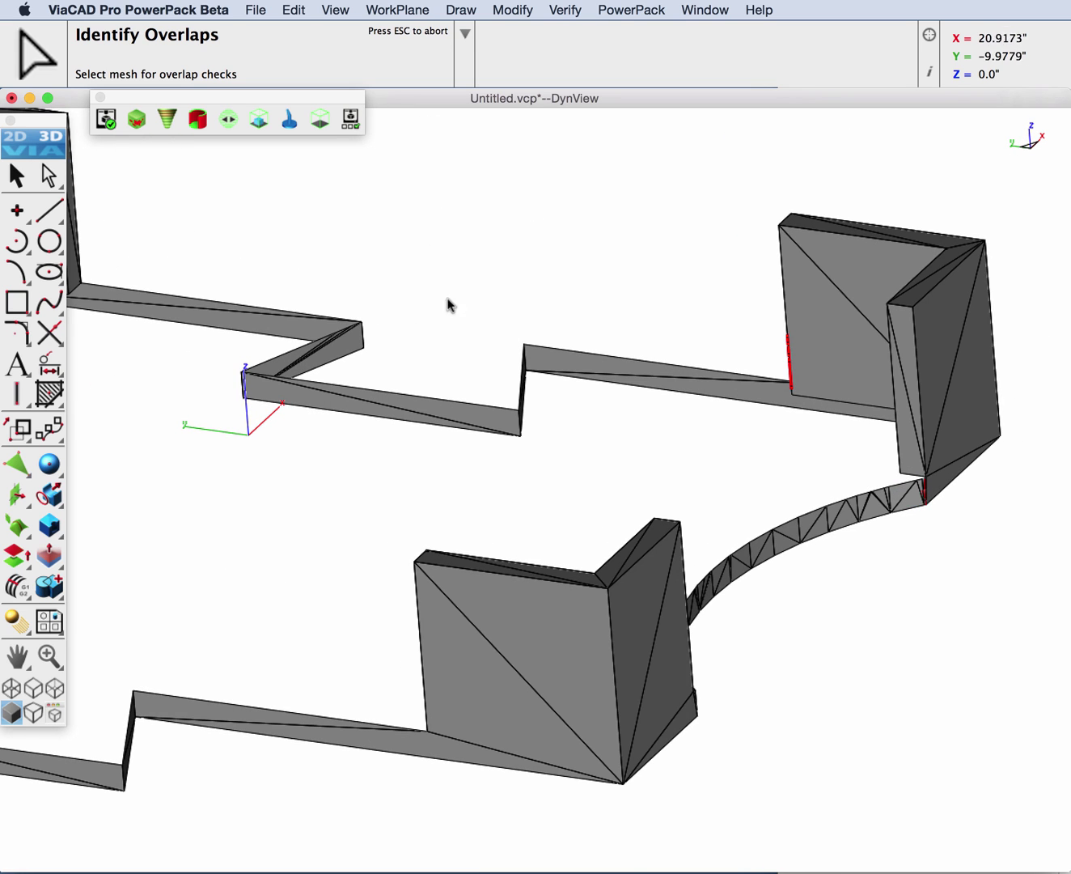
- Undo the overlap marks and rerun the overlap check, which reports no overlaps
left_click(294, 10)
left_click(291, 30)
left_click(633, 9)
mouse_move(664, 66)
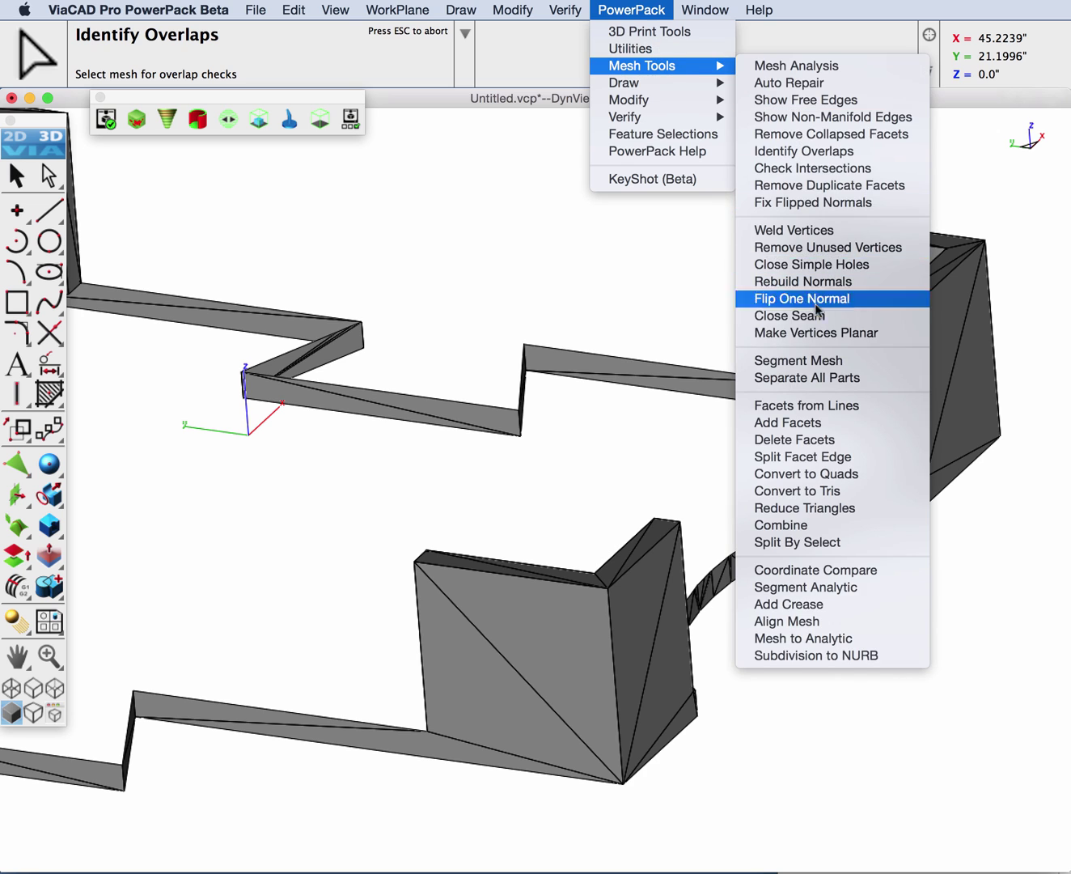
left_click(805, 151)
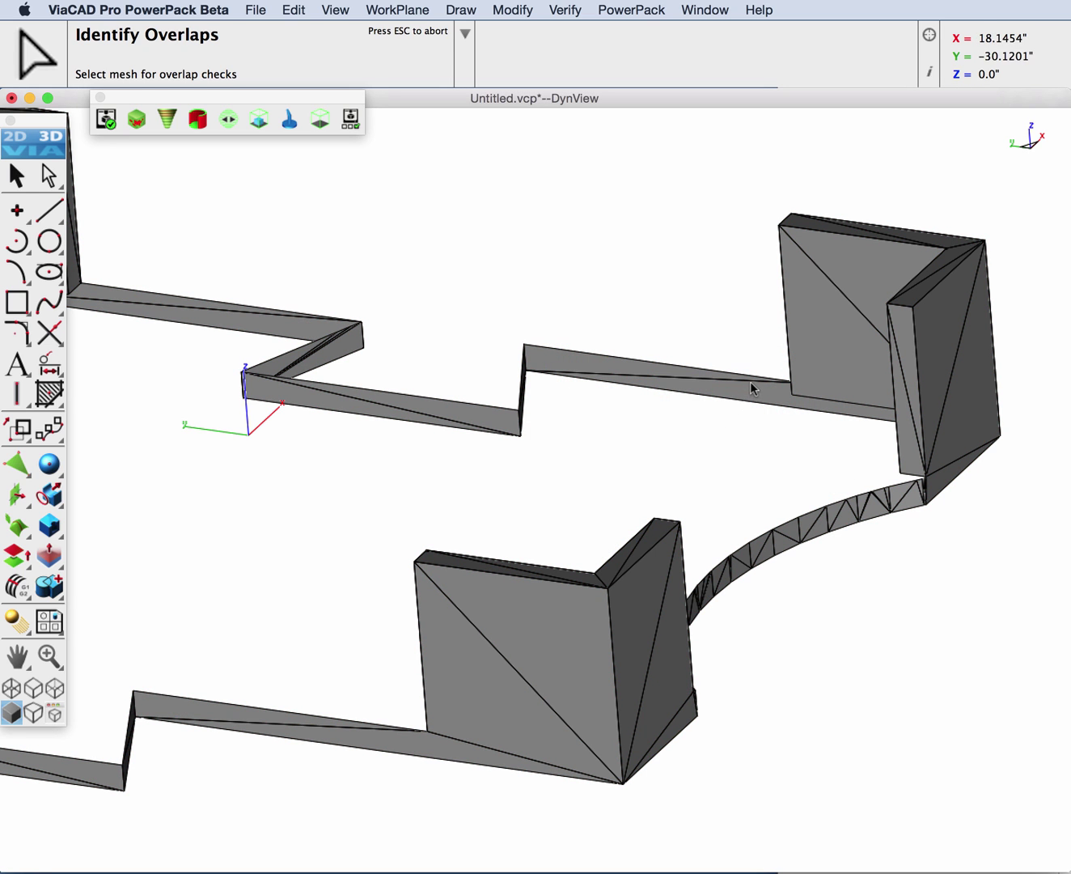
left_click(813, 282)
left_click(710, 430)
- Confirm no overlaps with another check and zoom into the arc–block junction
left_click(688, 395)
left_click(694, 434)
scroll(943, 495, "up", 5)
scroll(914, 485, "up", 4)
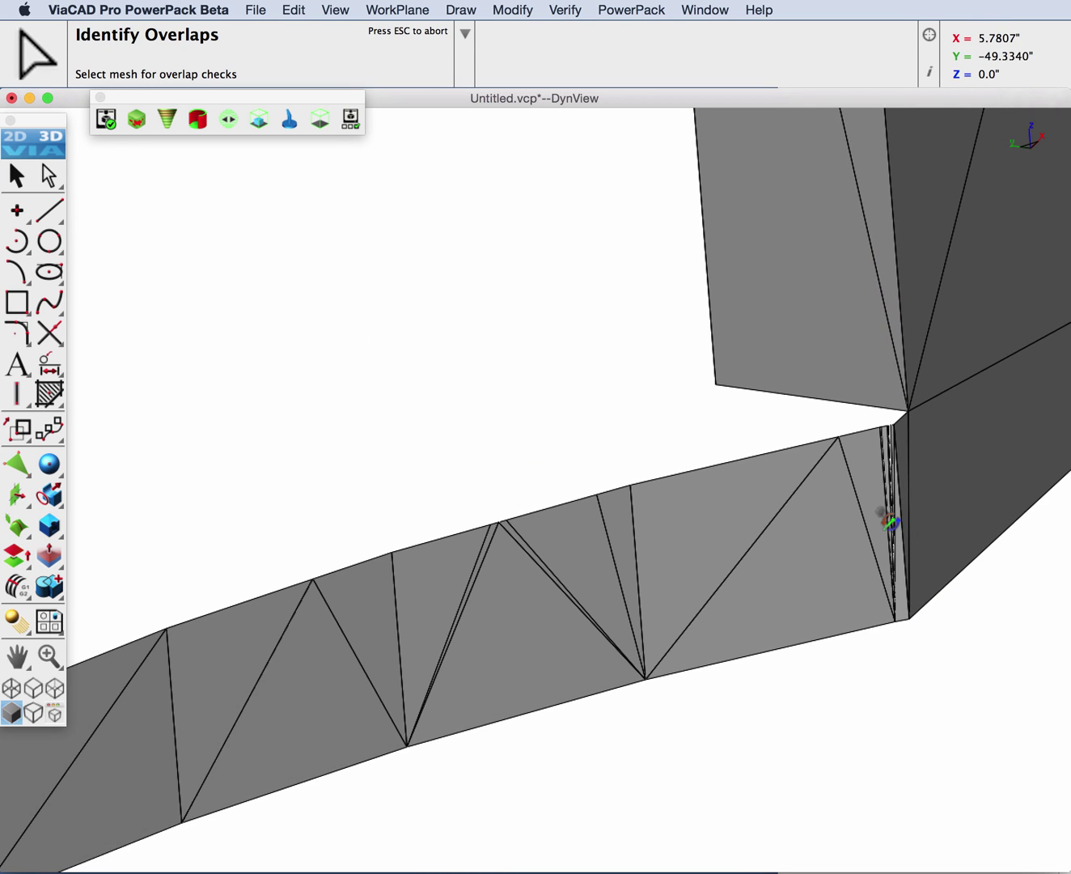
scroll(874, 518, "up", 3)
scroll(912, 518, "up", 4)
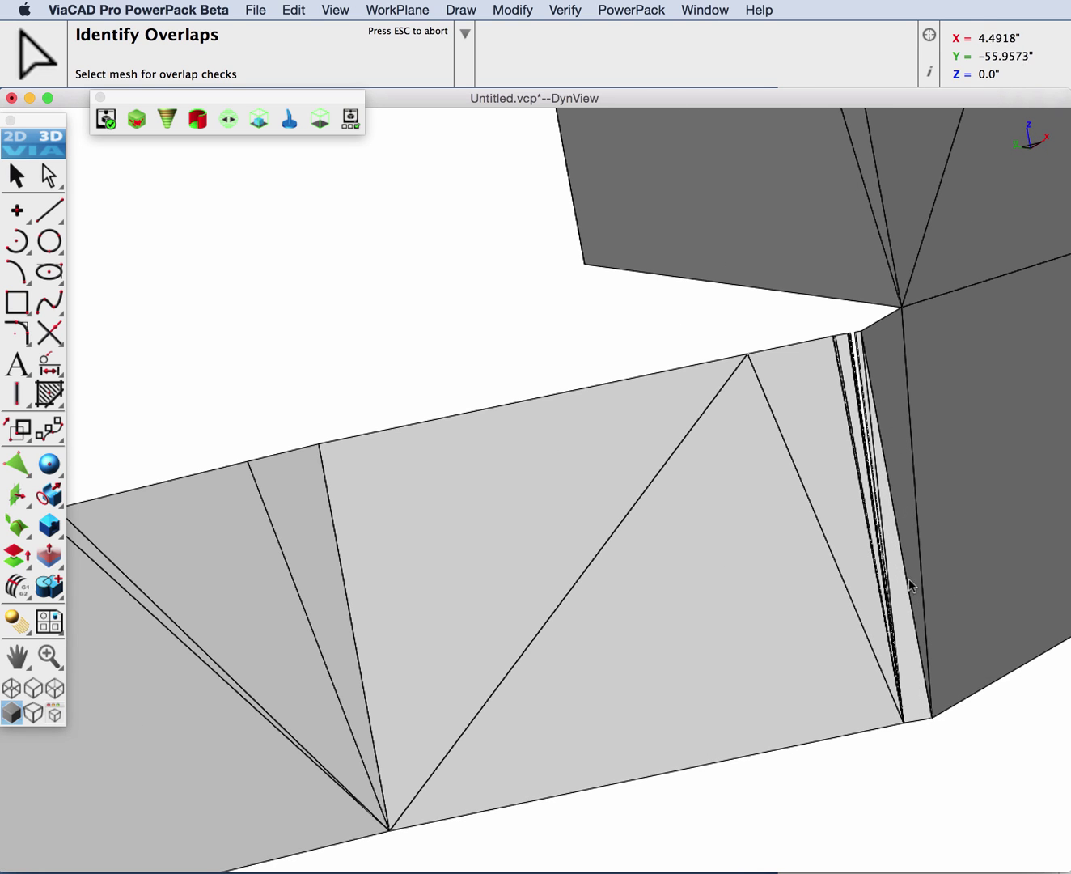
scroll(861, 337, "up", 5)
scroll(861, 337, "up", 1)
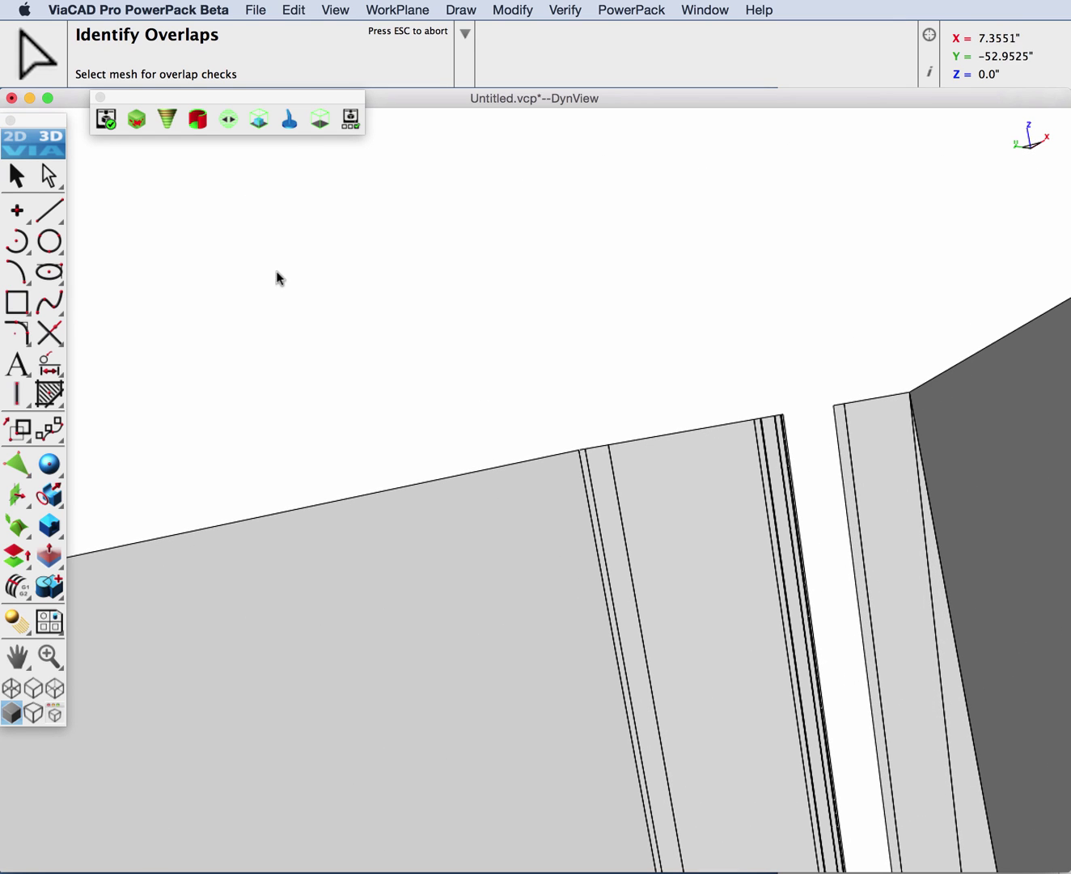
- With Select Deep, delete the thin slabs and their edge strips at the junction
left_click(59, 185)
left_click(698, 468)
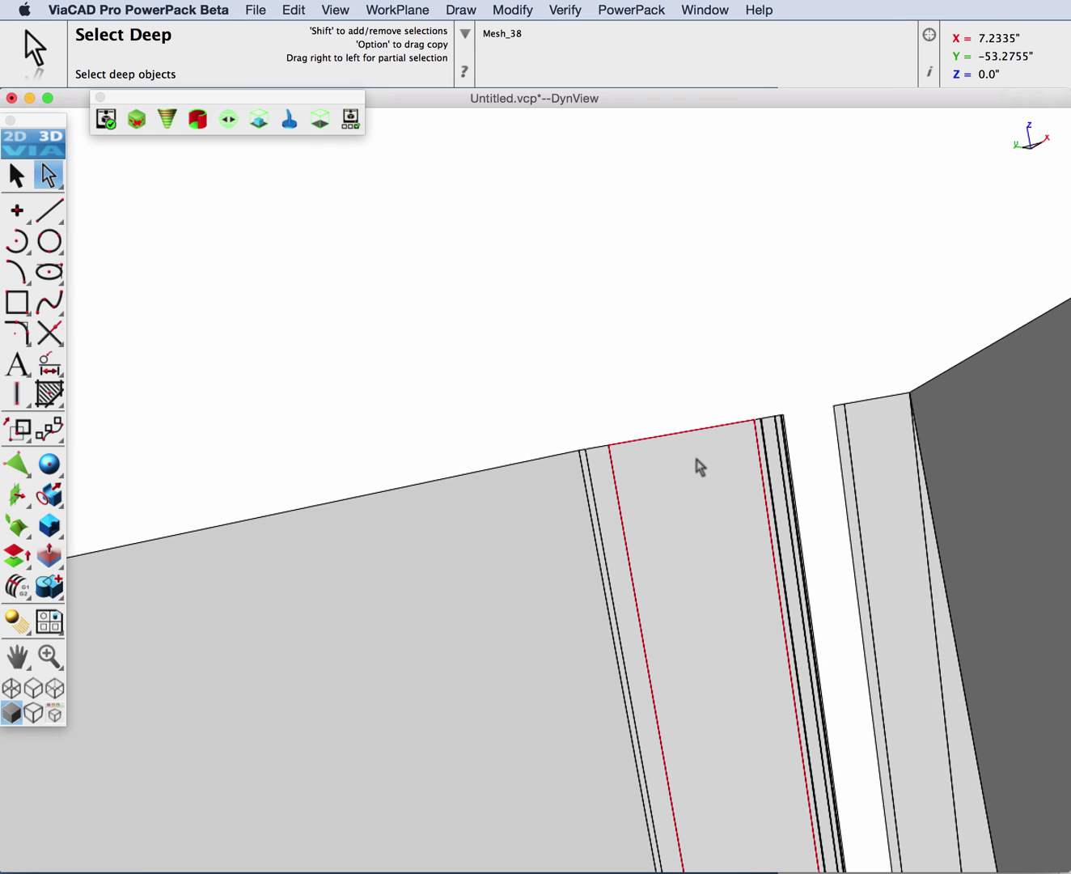
key("Delete")
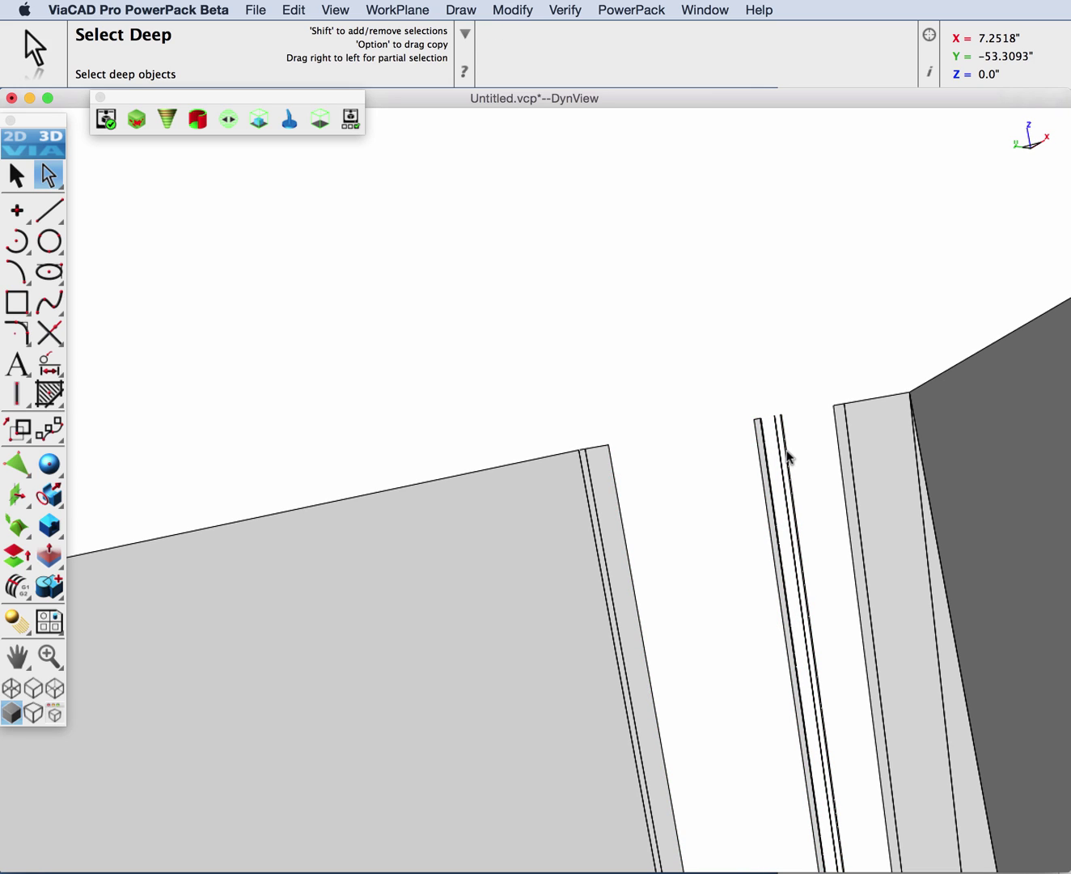
left_click(858, 462)
key("Delete")
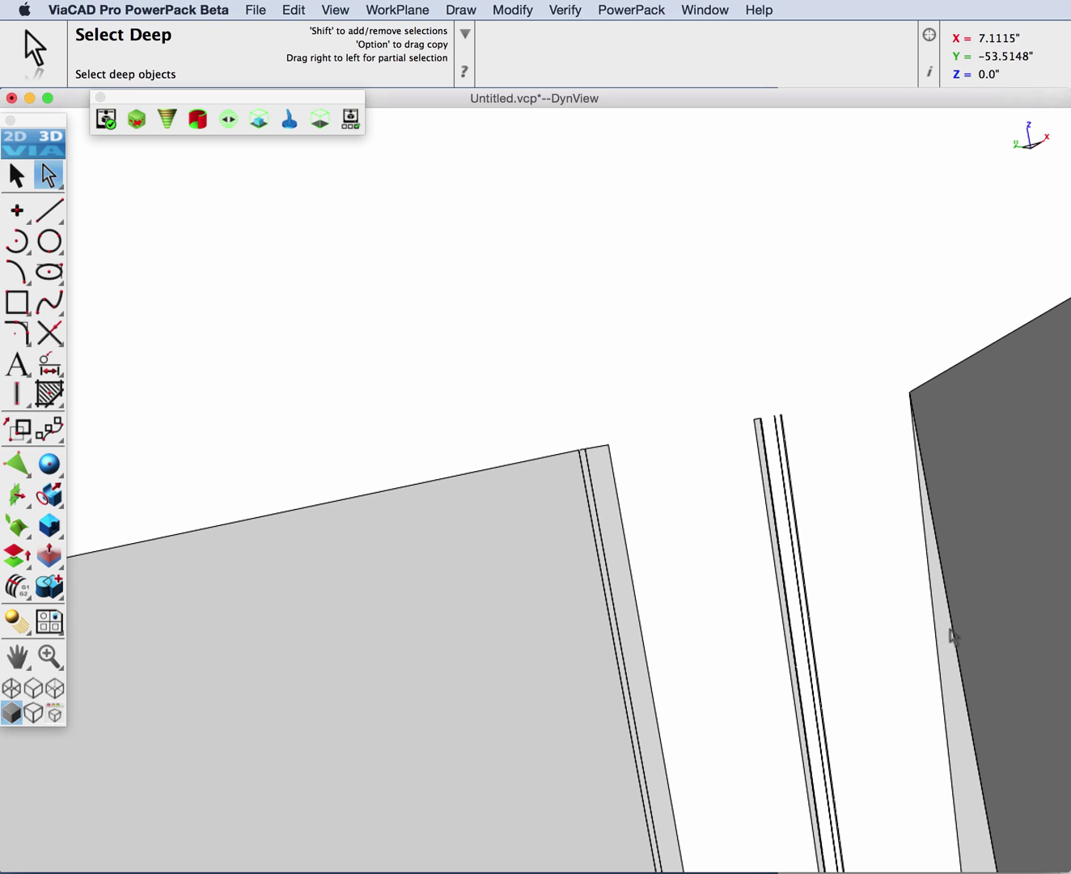
left_click(952, 636)
key("Delete")
left_click(605, 482)
key("Delete")
left_click(586, 471)
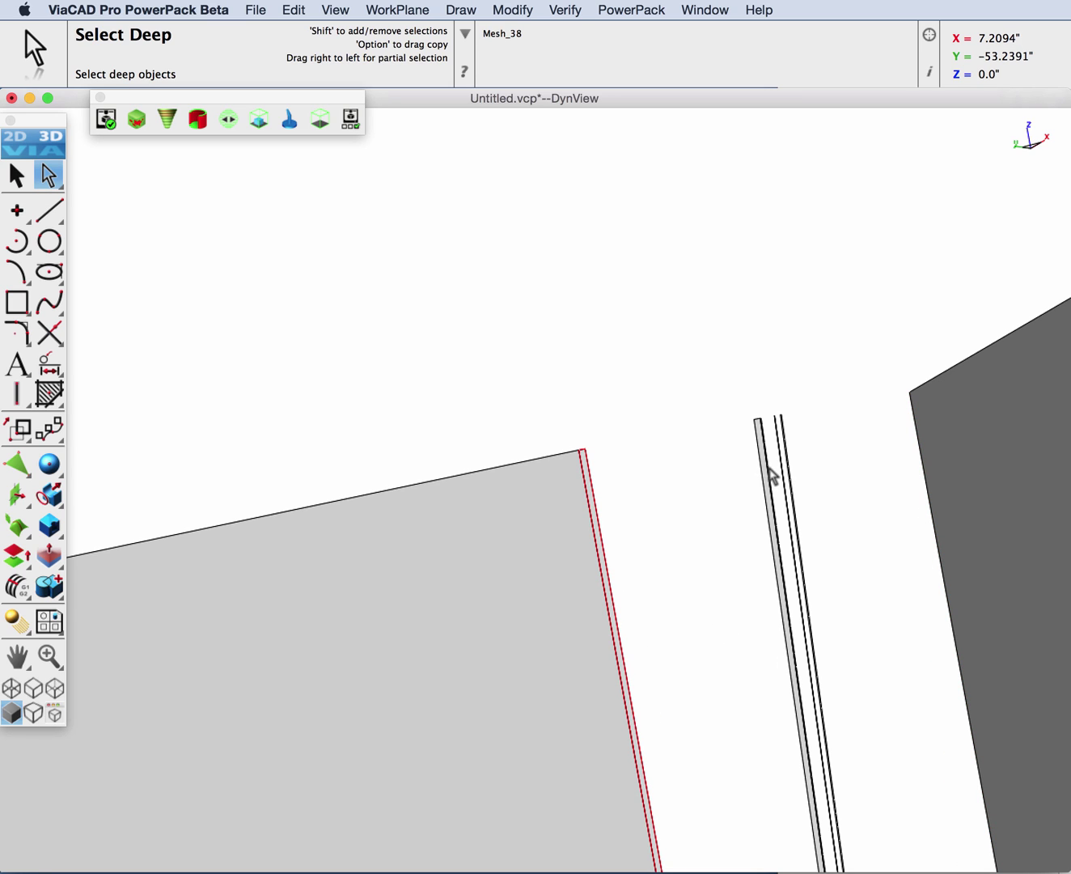
key("Delete")
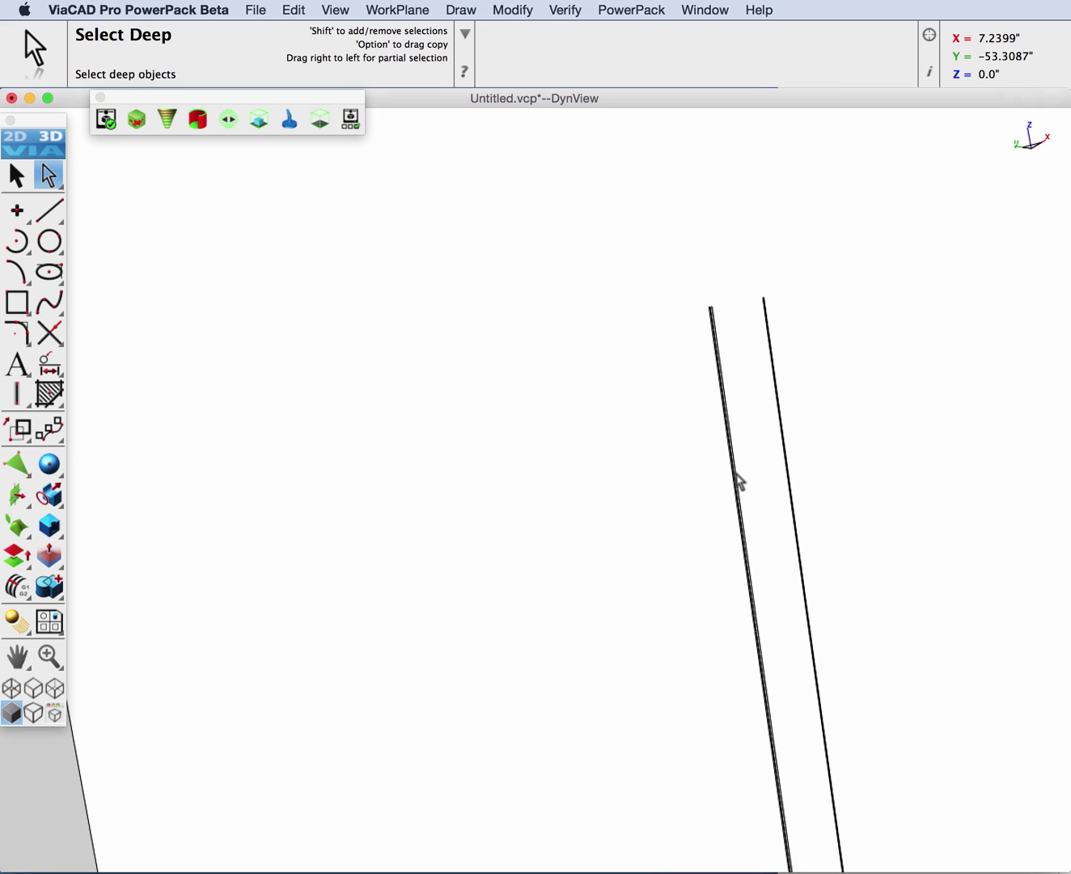
- Delete the leftover slanted strip and the thin line object Mesh_28, then zoom out
mouse_move(739, 463)
middle_mouse_down()
mouse_move(713, 329)
mouse_move(809, 353)
middle_mouse_up()
left_click(779, 347)
key("Delete")
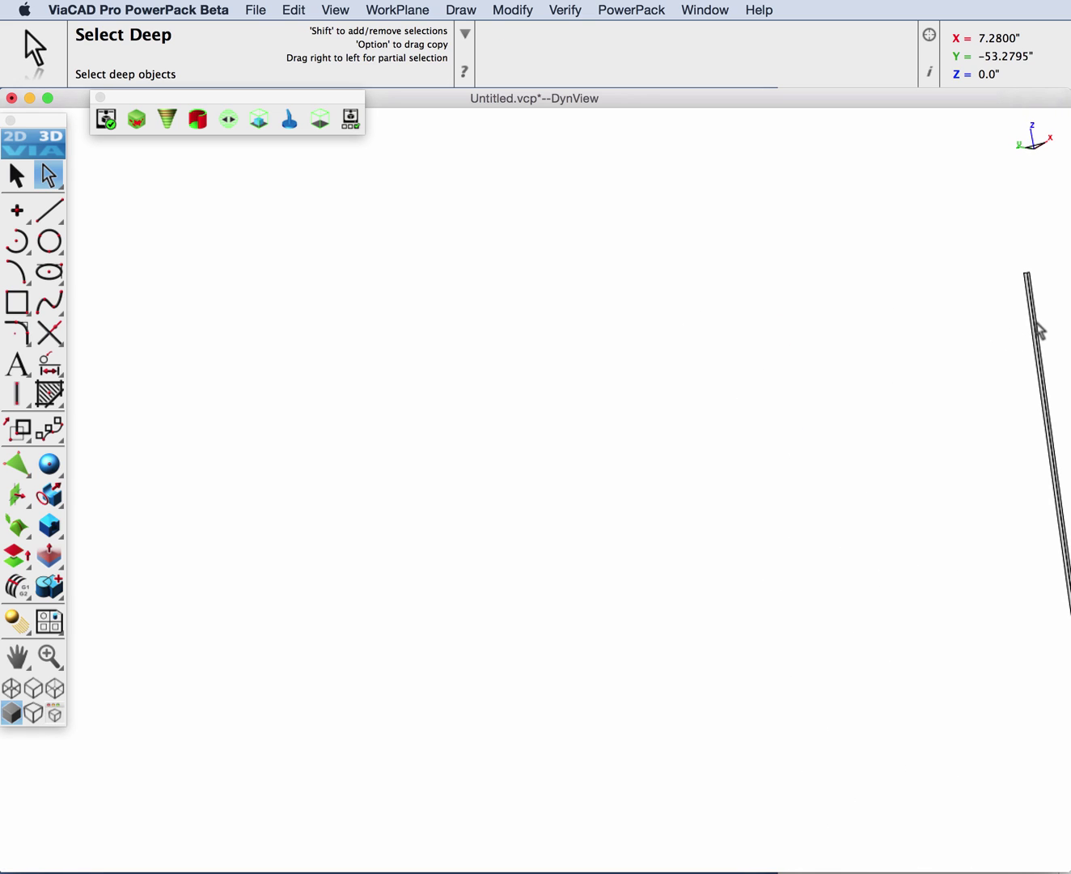
left_click(1033, 328)
key("Delete")
scroll(976, 340, "down", 5)
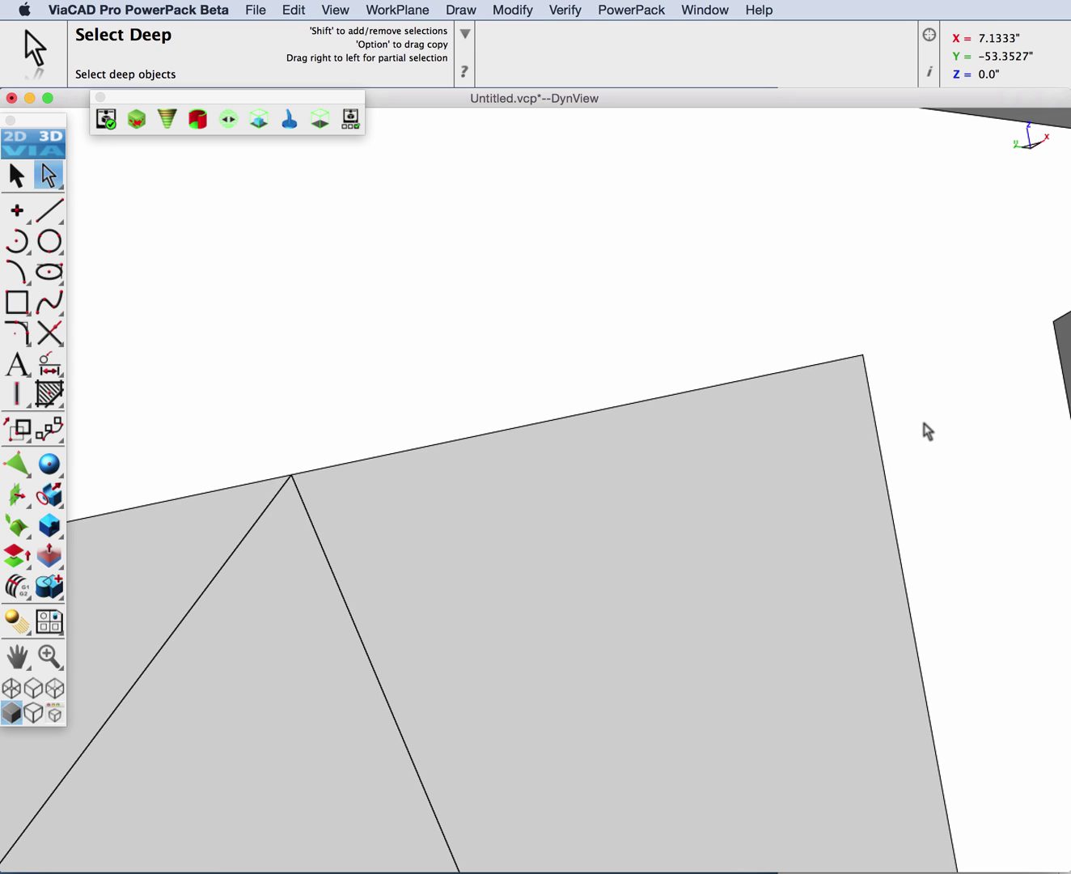
middle_click_drag(965, 493, 758, 411)
scroll(758, 410, "down", 3)
left_click(628, 9)
- Add a four-corner facet bridging the arced strip and the corner block, then view isometric
mouse_move(647, 67)
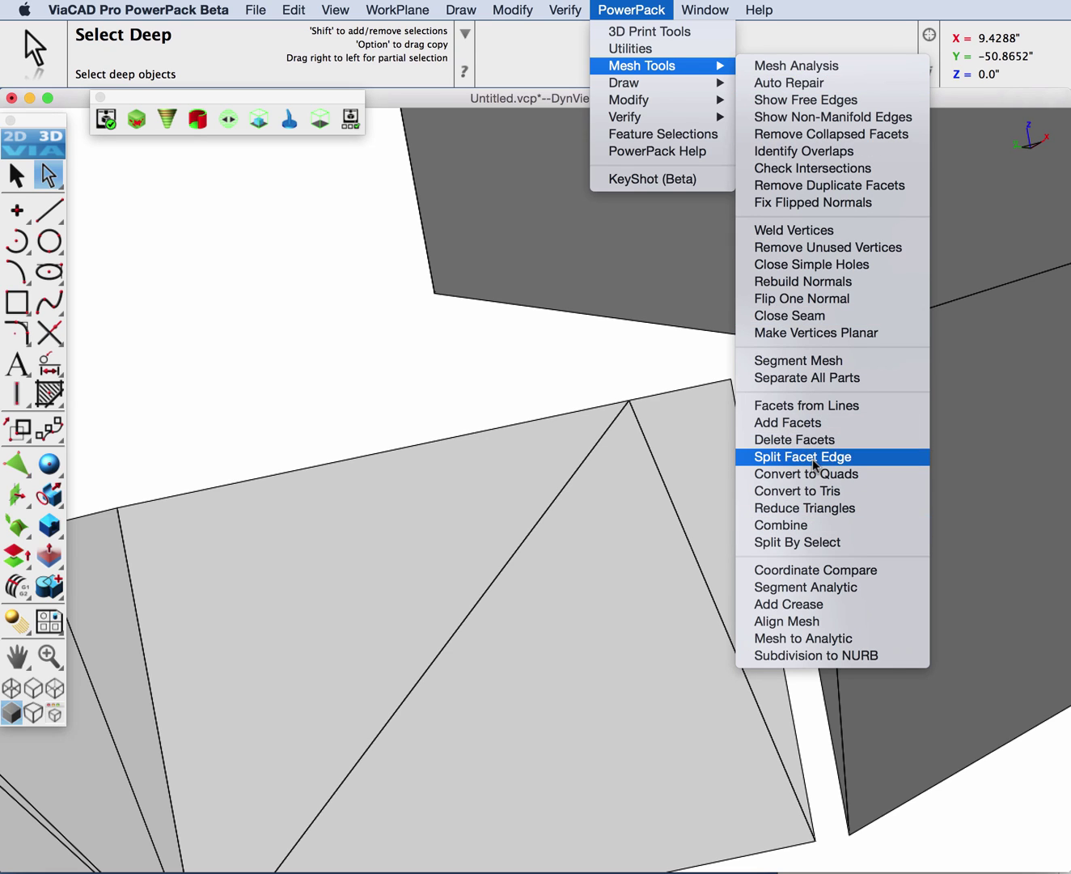
left_click(797, 423)
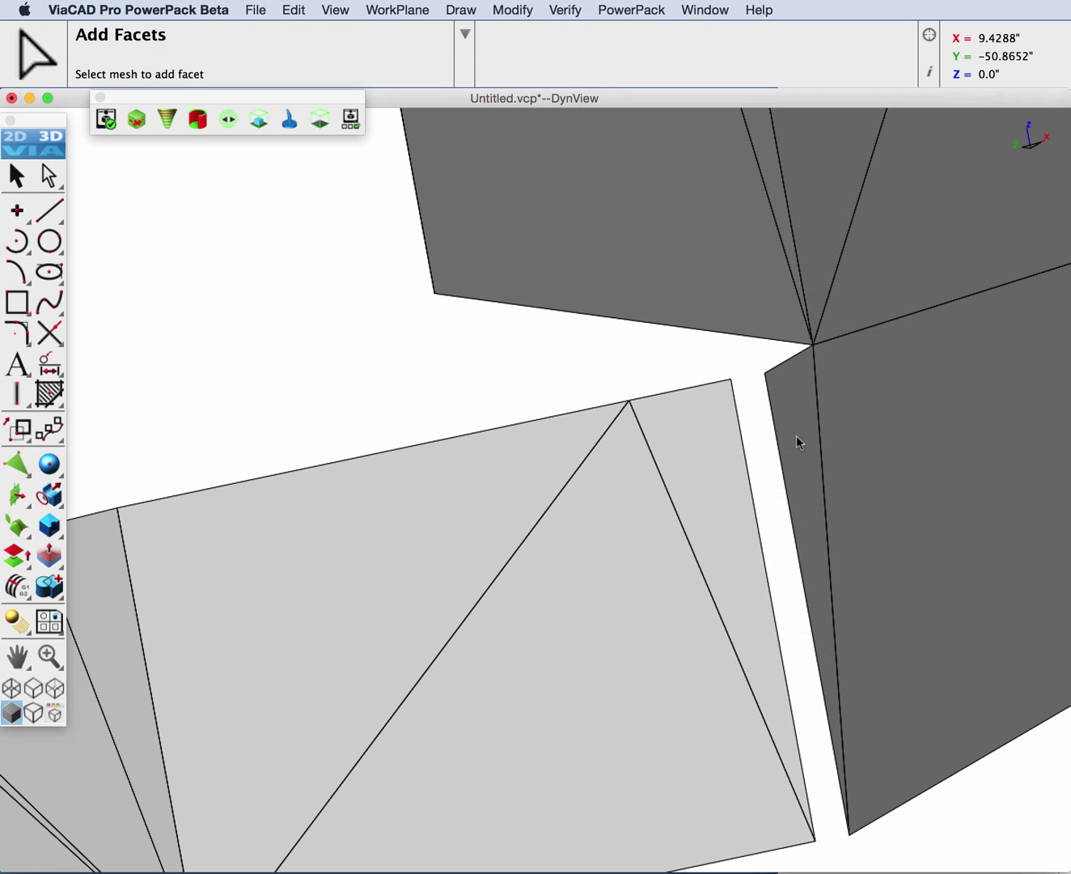
left_click(694, 452)
left_click(729, 378)
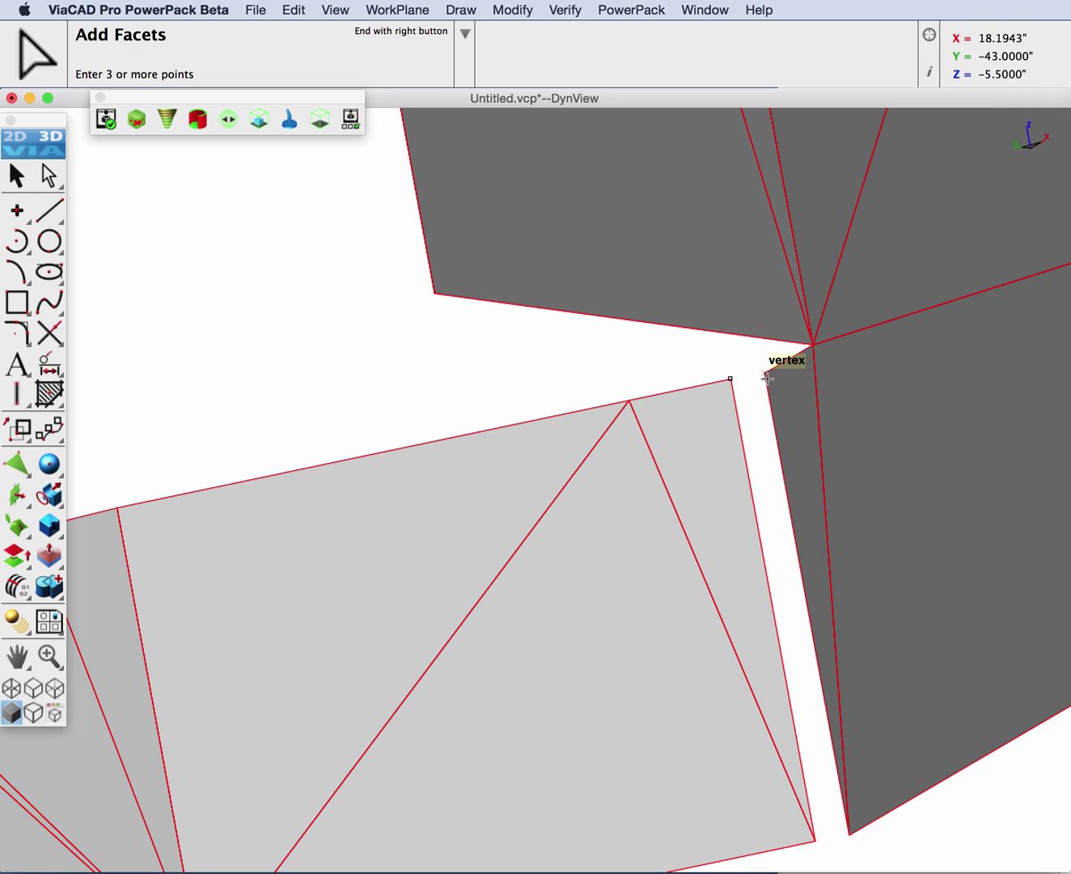
left_click(766, 376)
left_click(849, 835)
left_click(816, 840)
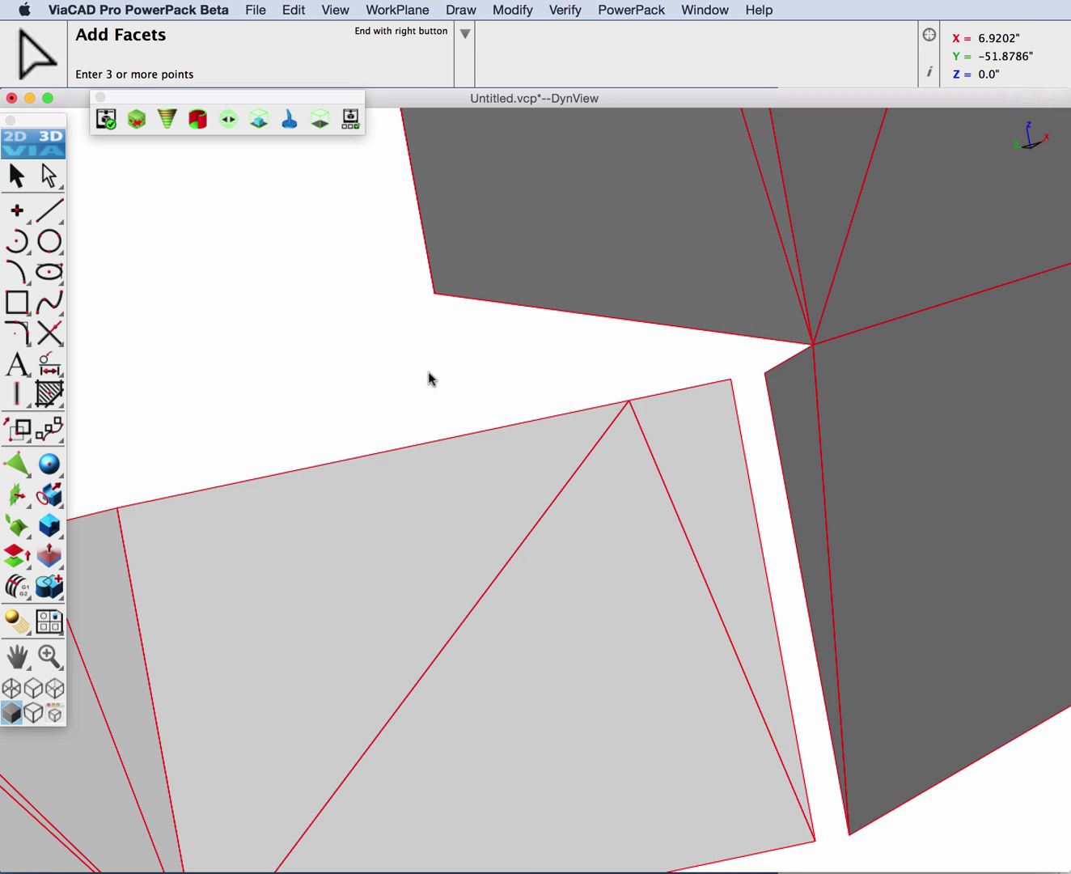
right_click(428, 373)
left_click(25, 183)
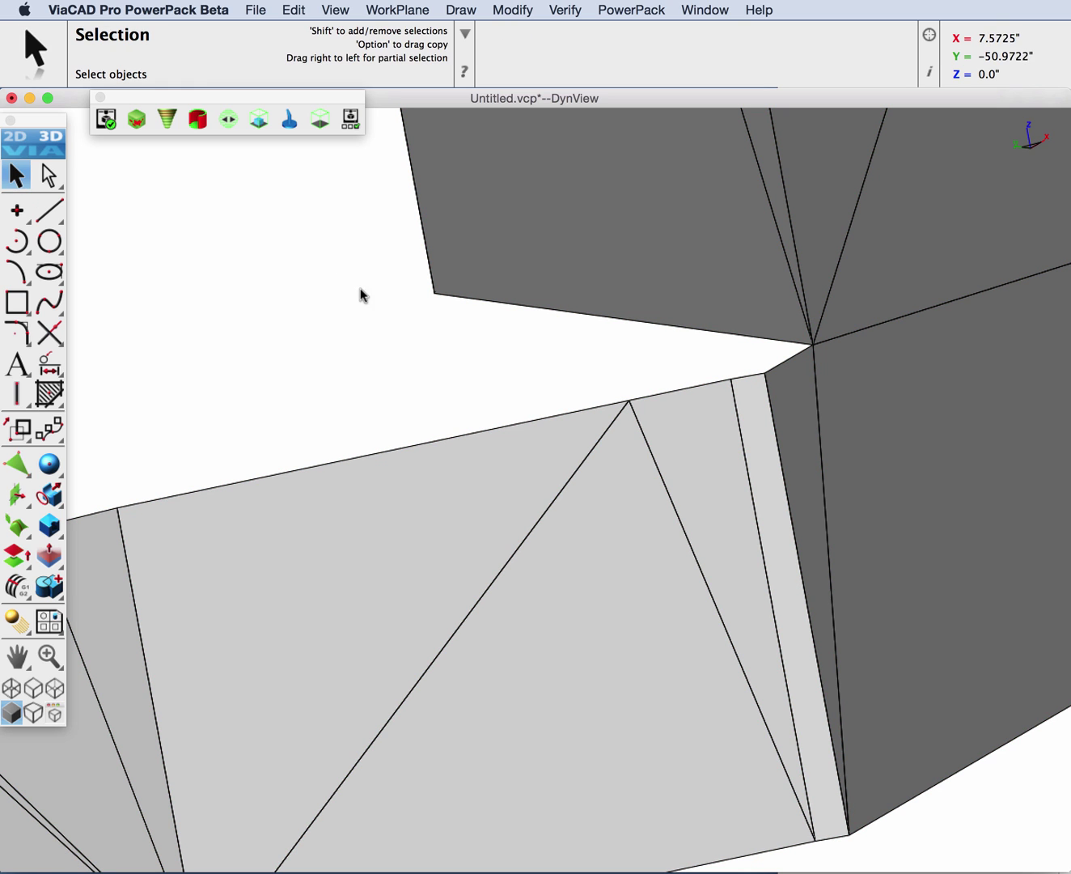
key("Home")
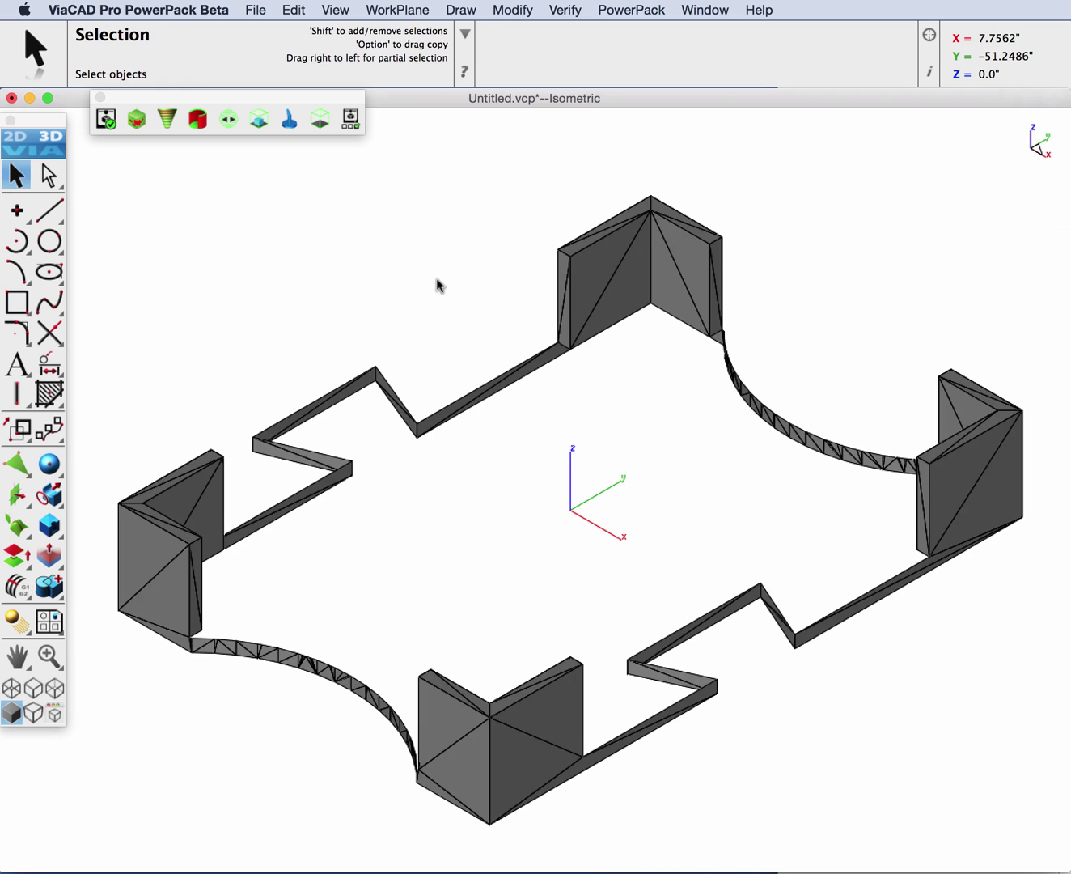
- Show the mesh's free edges, 178 found, as red line objects and inspect them
left_click(644, 10)
mouse_move(666, 65)
left_click(807, 101)
left_click(599, 302)
left_click(697, 430)
middle_click_drag(382, 627, 180, 496)
middle_click_drag(676, 546, 600, 386)
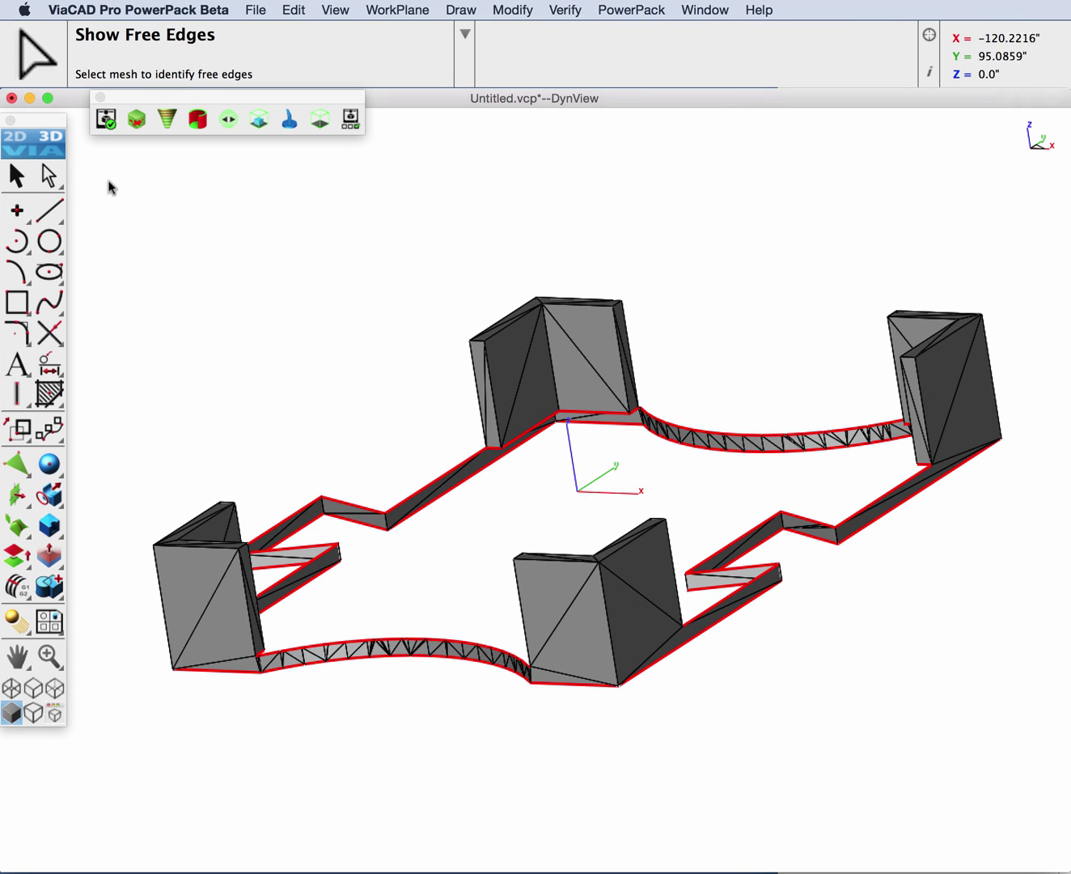
- Hide the mesh walls so only the red outlines remain, viewed from the front
left_click(16, 175)
right_click(606, 337)
left_click(615, 336)
key("super+1")
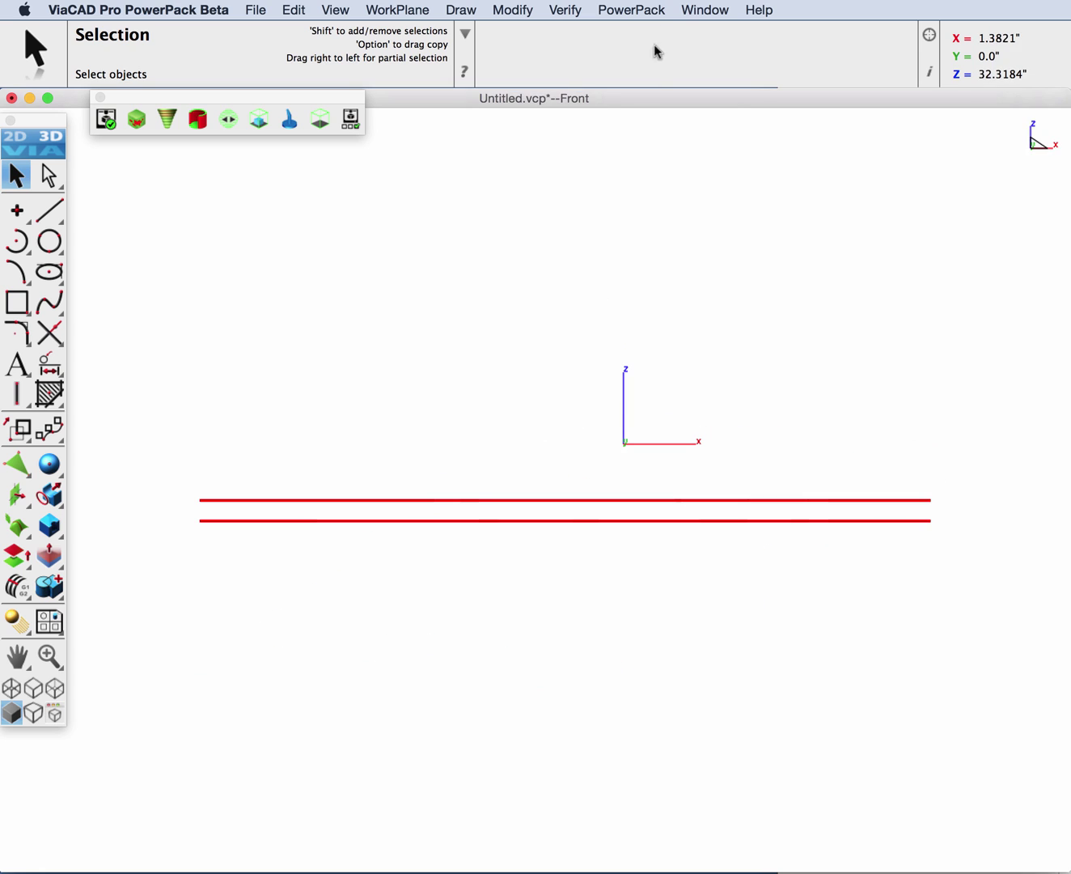
- Fill the top and bottom plate outlines with planar facets built from the red lines
left_click(651, 9)
mouse_move(657, 69)
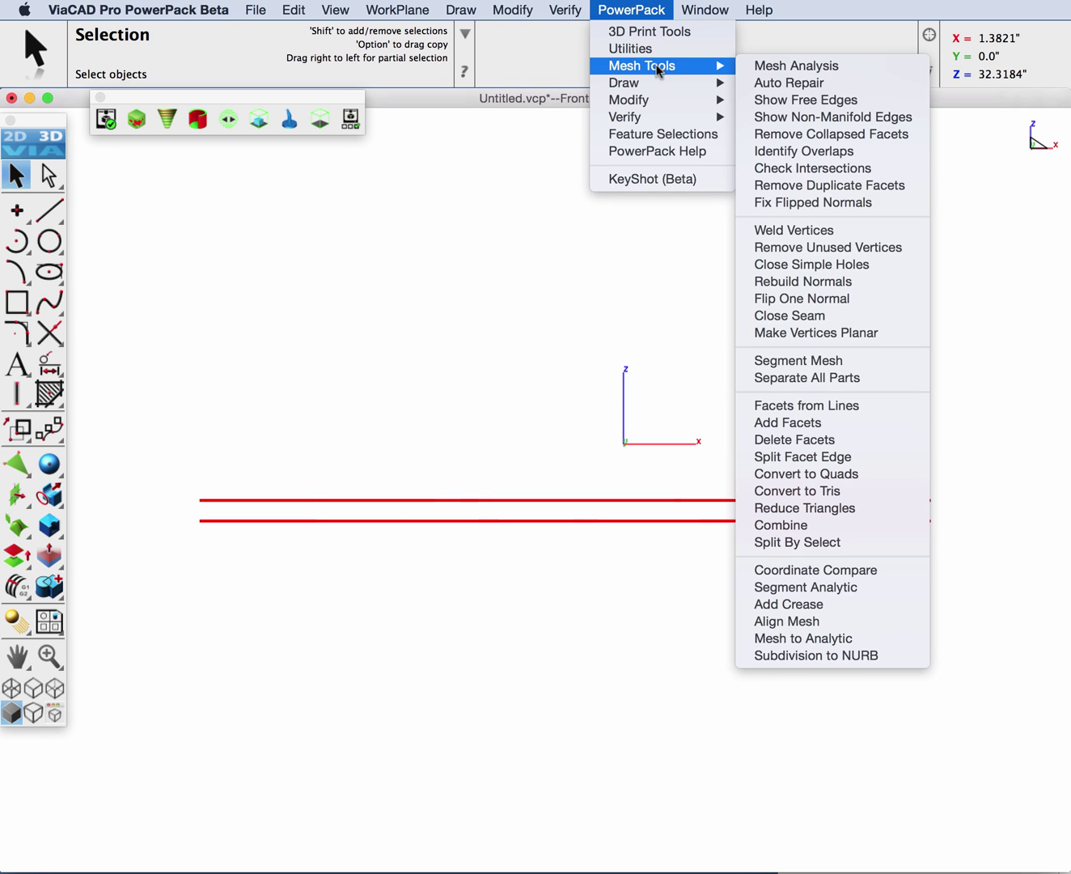
left_click(830, 407)
left_click_drag(184, 503, 1013, 601)
middle_click_drag(657, 454, 614, 561)
key("F2")
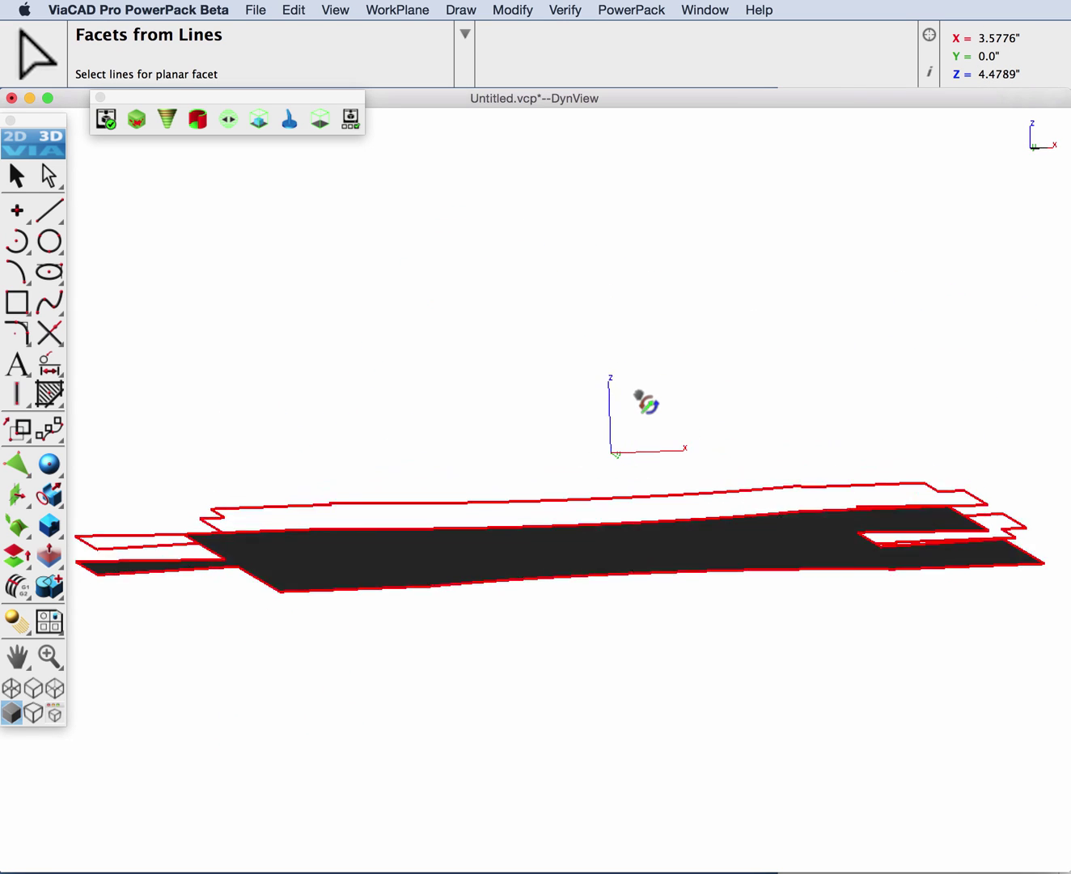
left_click_drag(177, 455, 965, 516)
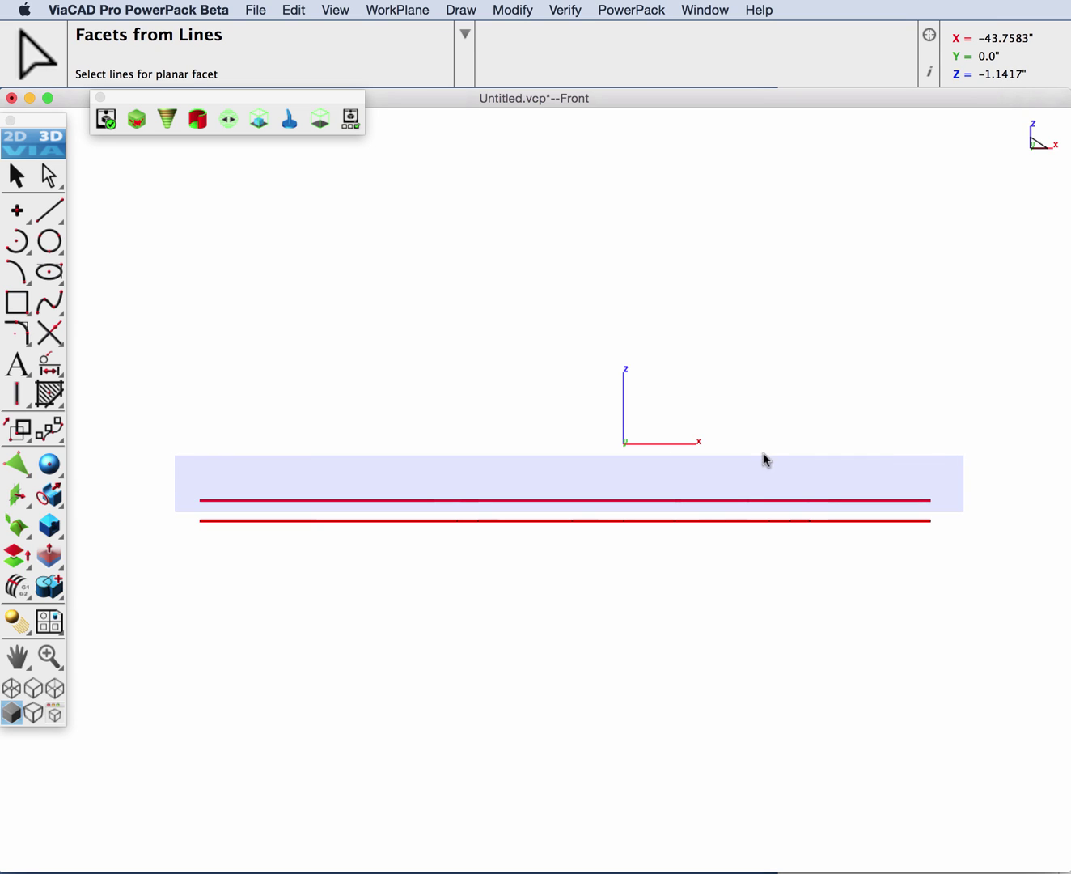
key("F8")
- Show all hidden mesh parts again, including the corner walls
right_click(304, 249)
mouse_move(399, 537)
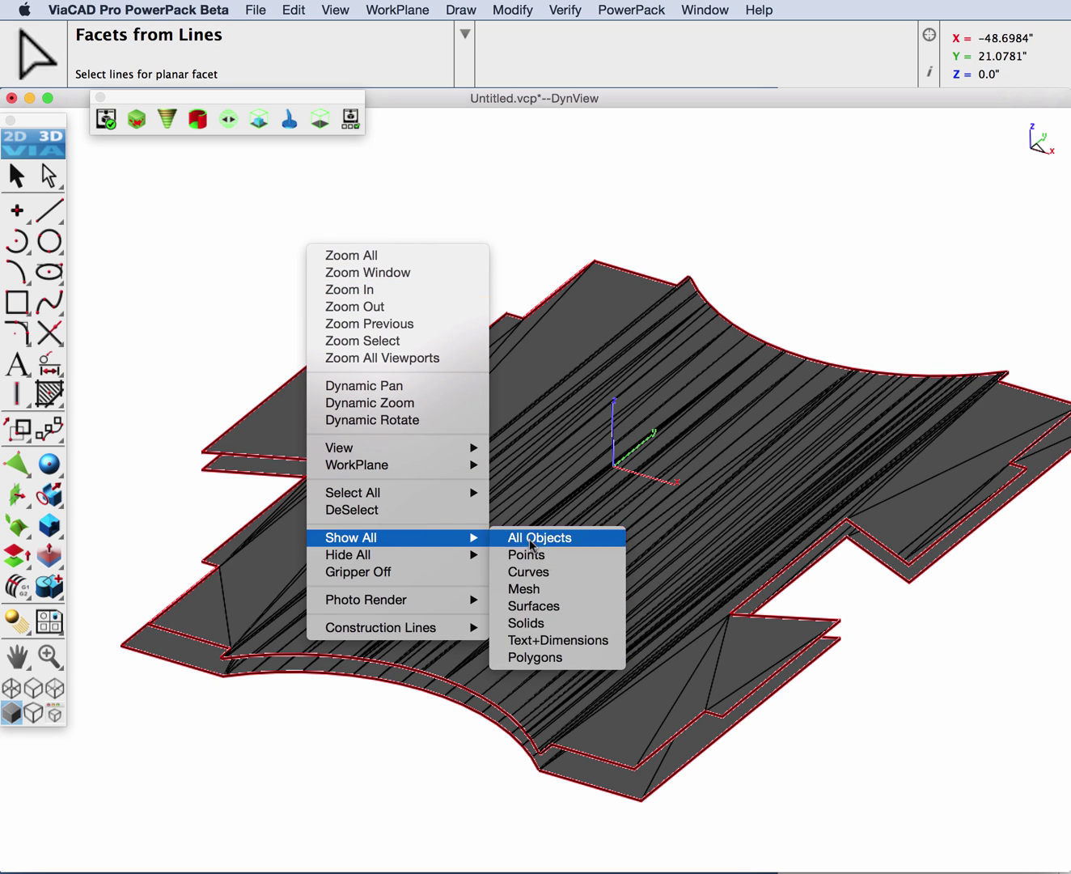
left_click(546, 589)
- Combine all the bracket mesh pieces into a single mesh body
scroll(522, 556, "down", 2)
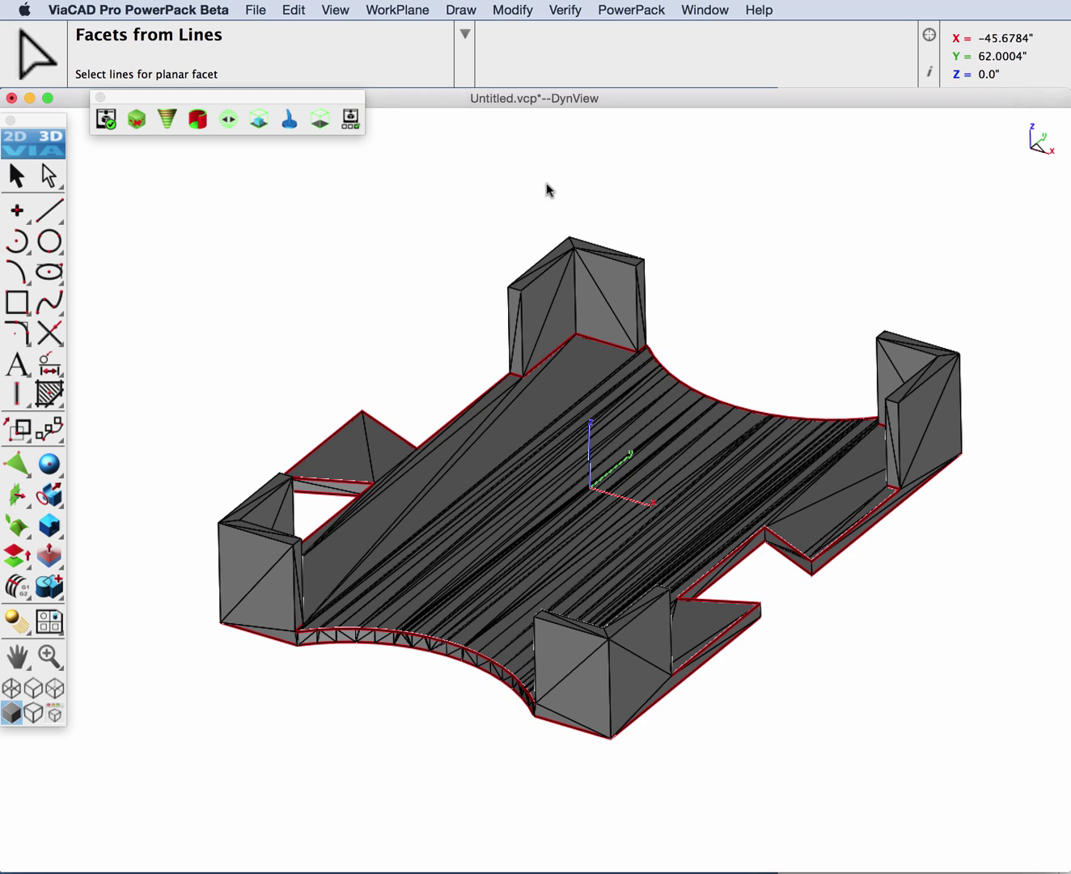
left_click(637, 11)
mouse_move(682, 68)
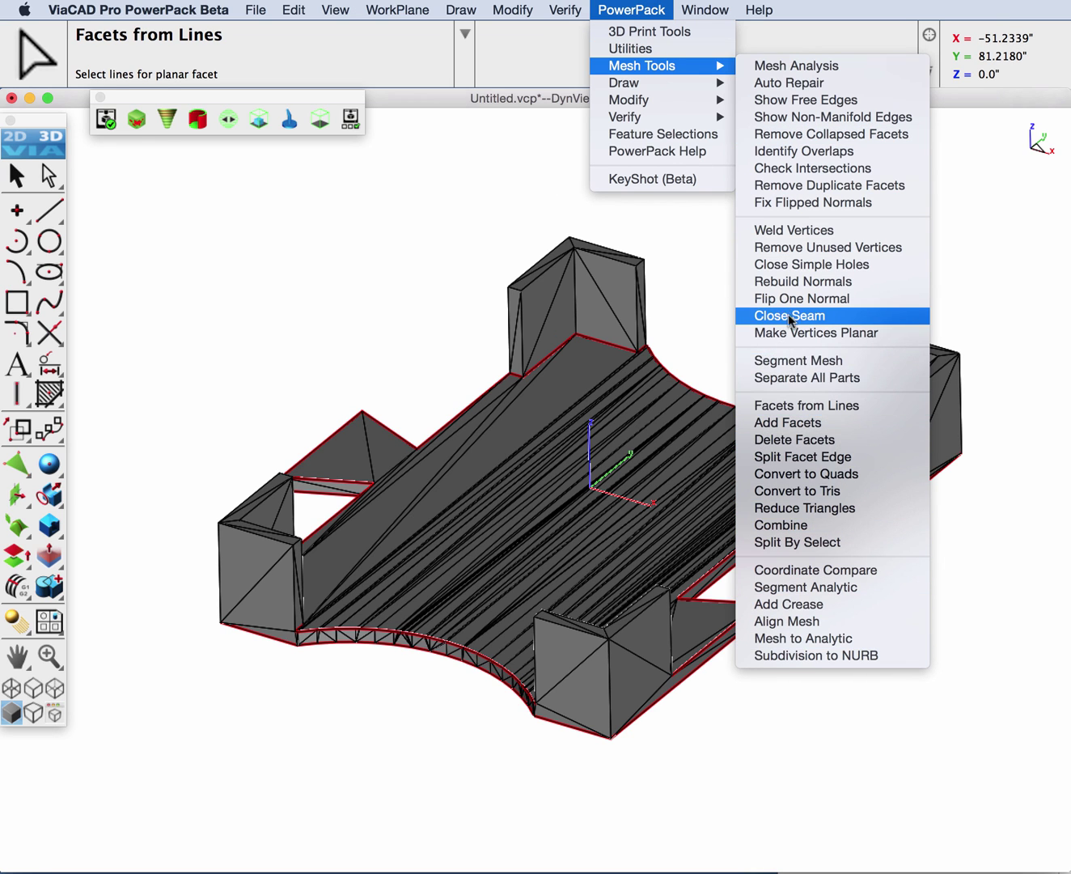
left_click(791, 529)
left_click_drag(184, 217, 1000, 817)
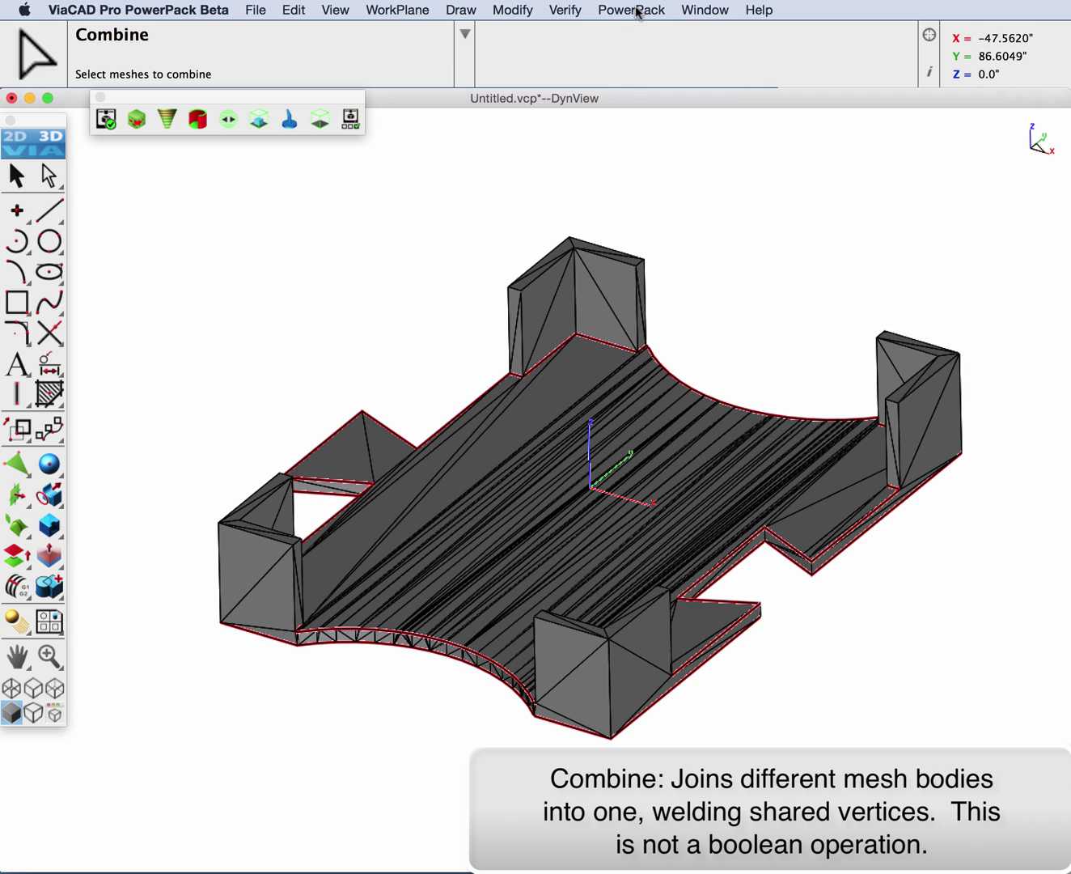
- Auto-repair the combined mesh and run a 3D print check showing a closed, watertight part
left_click(636, 10)
mouse_move(677, 66)
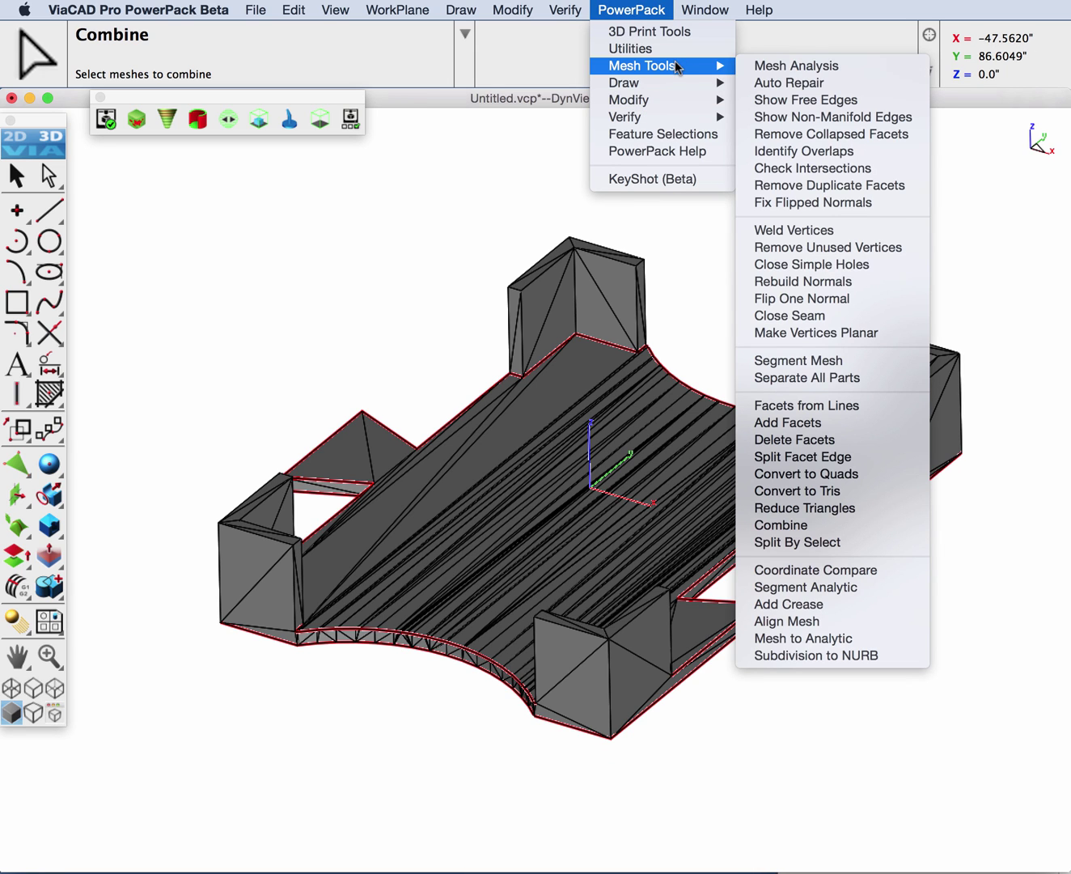
left_click(765, 100)
left_click(563, 320)
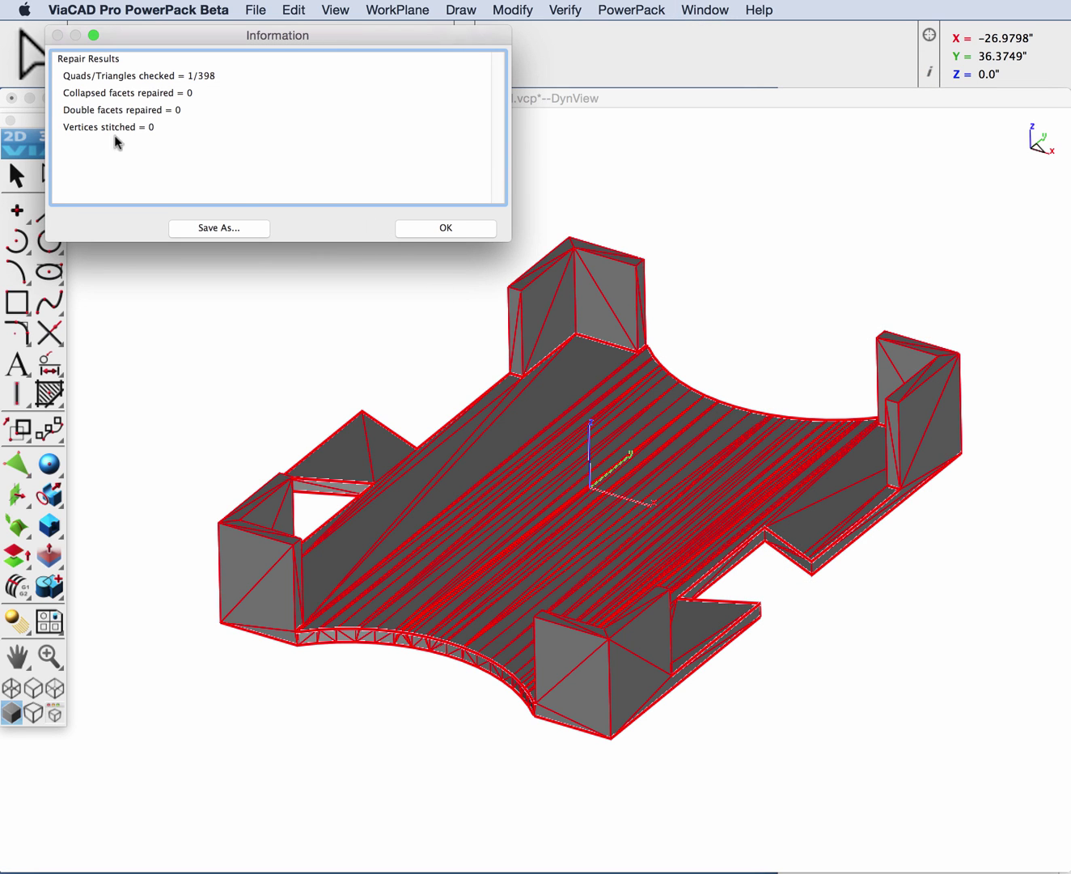
left_click(431, 230)
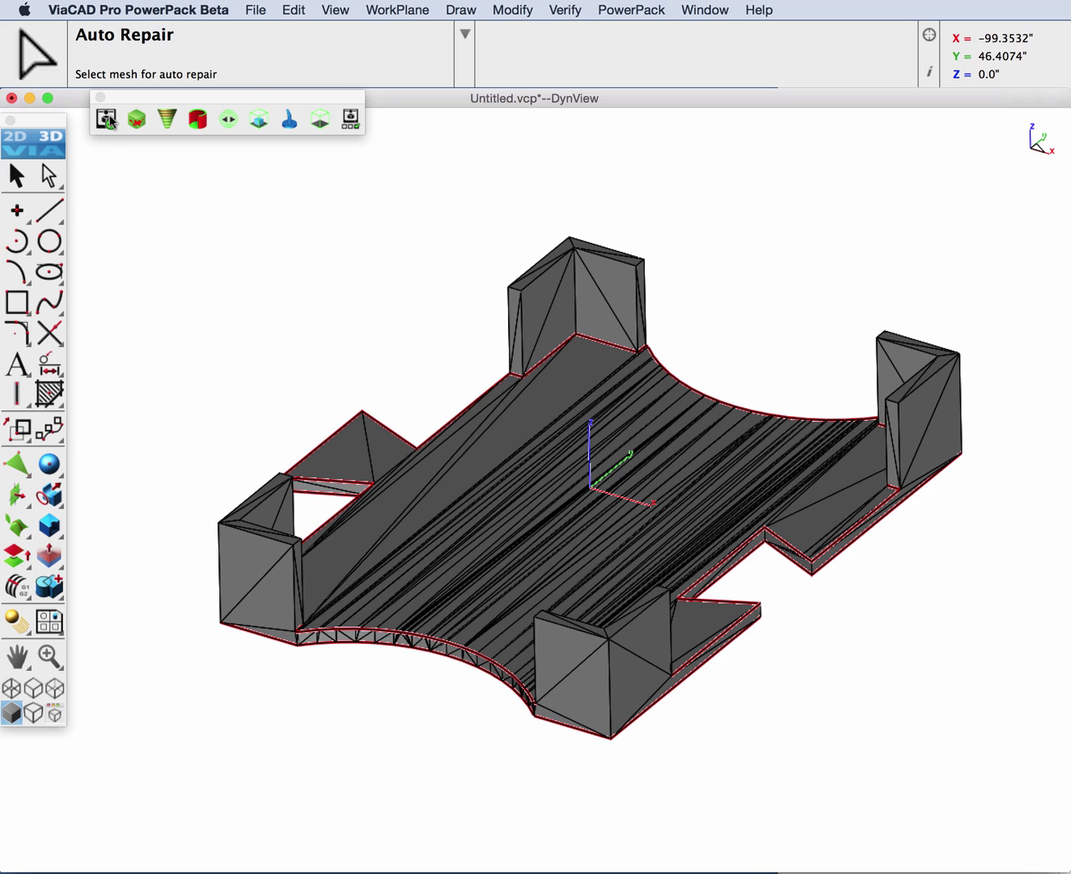
left_click(108, 120)
left_click(498, 451)
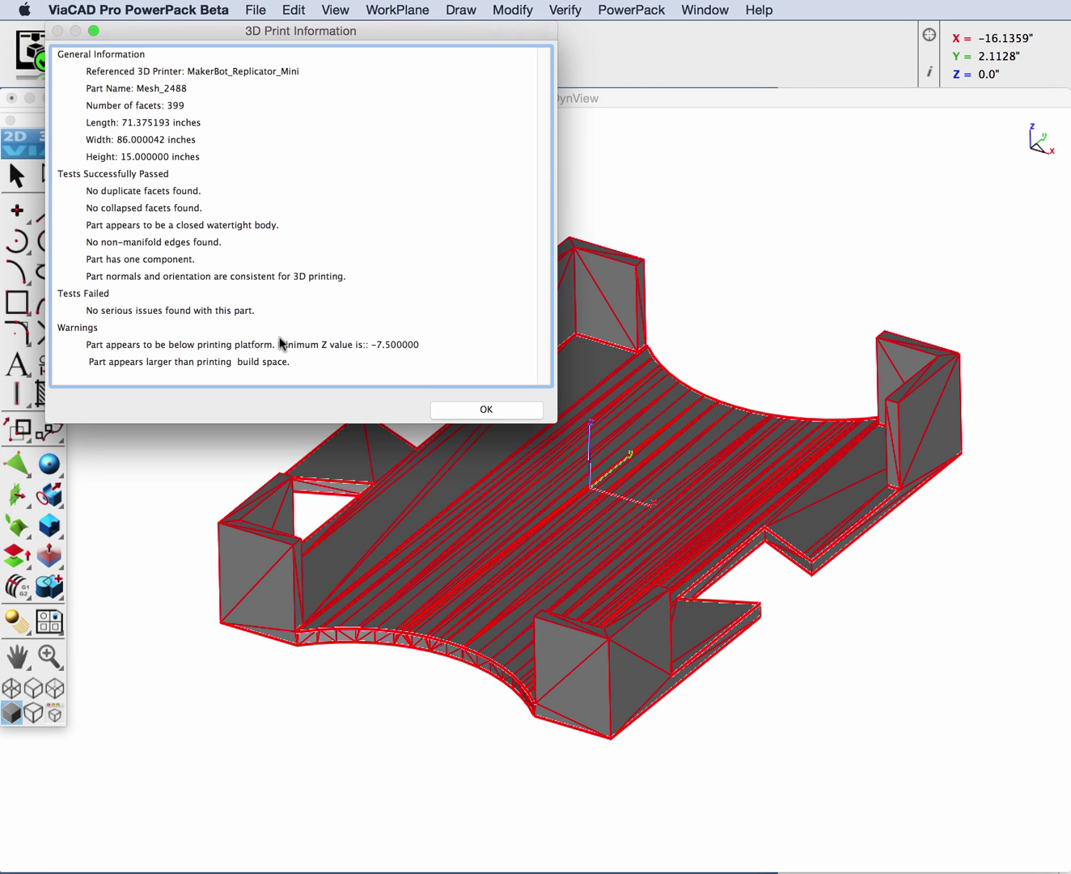
- Close the print report and display the surface normals, which show consistently green
left_click(482, 408)
left_click(136, 119)
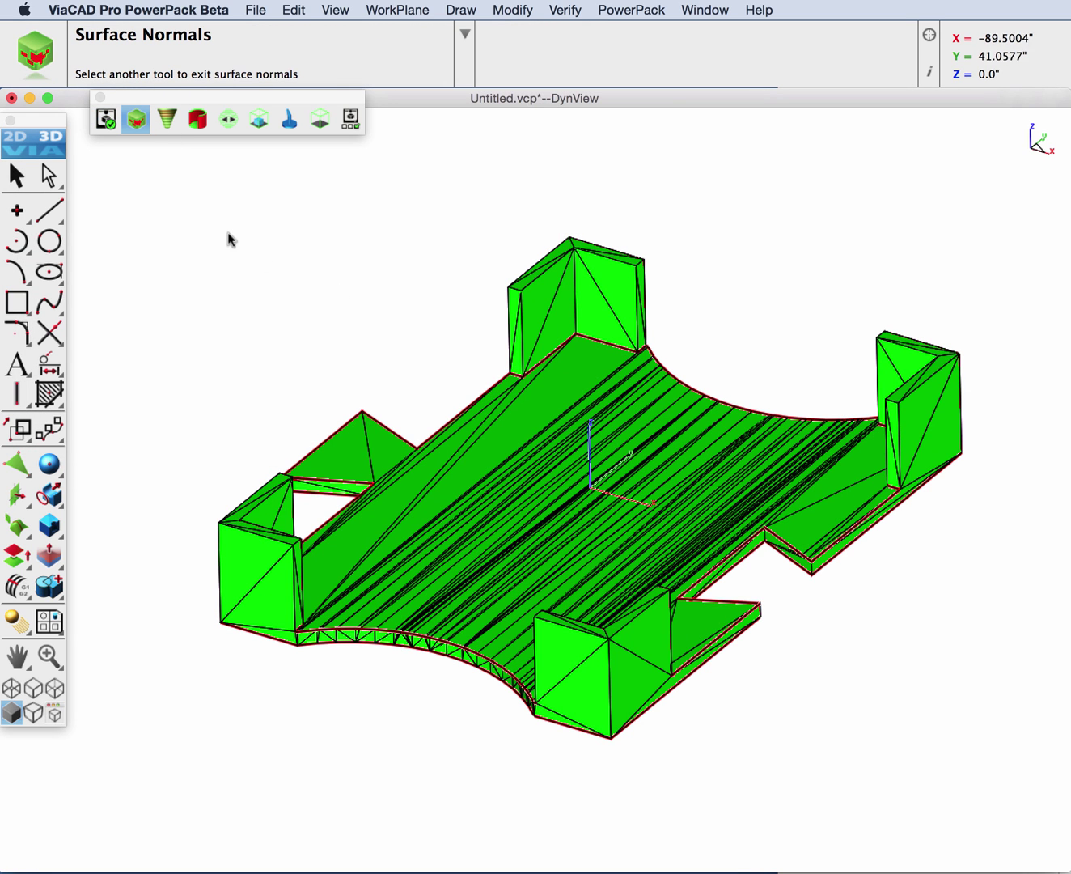
left_click(17, 175)
- Show only the grey mesh, hiding the outline curves
right_click(547, 449)
left_click(573, 457)
left_click(631, 10)
- Convert the bracket mesh into an analytic solid using default Mesh to Analytic settings
mouse_move(642, 65)
left_click(841, 640)
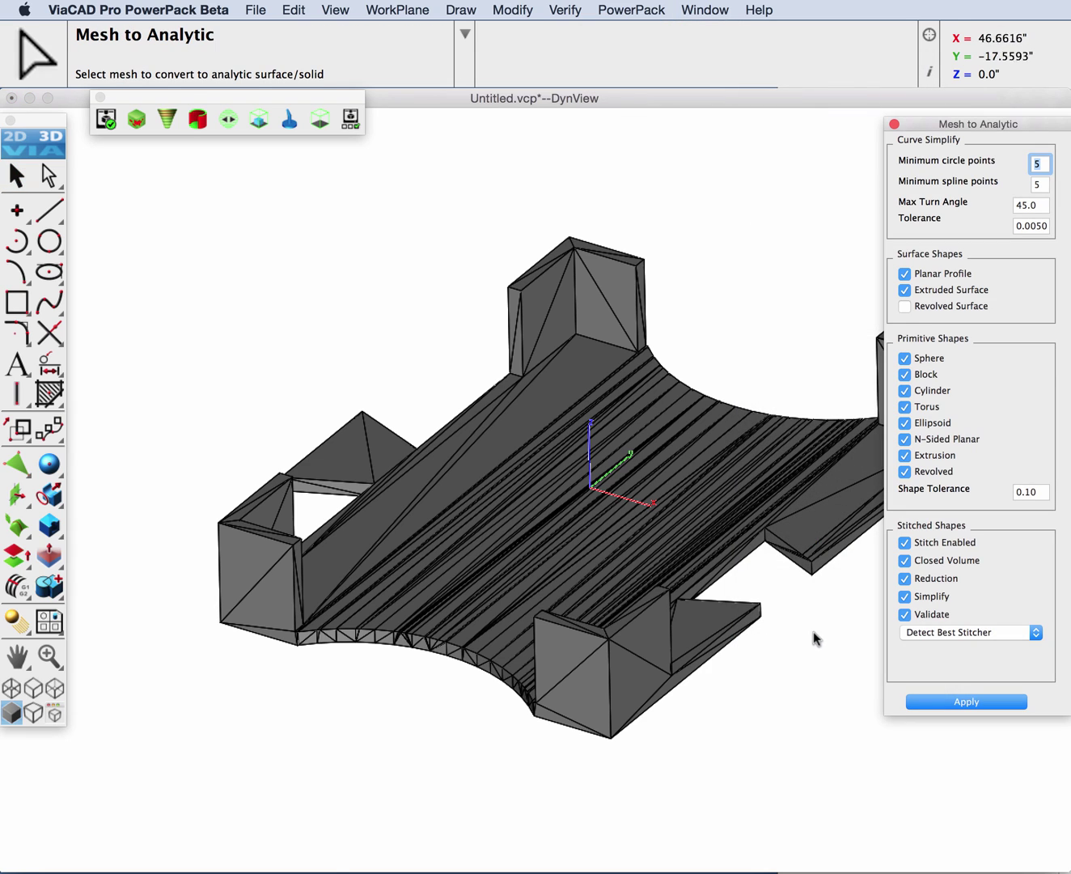
left_click(587, 549)
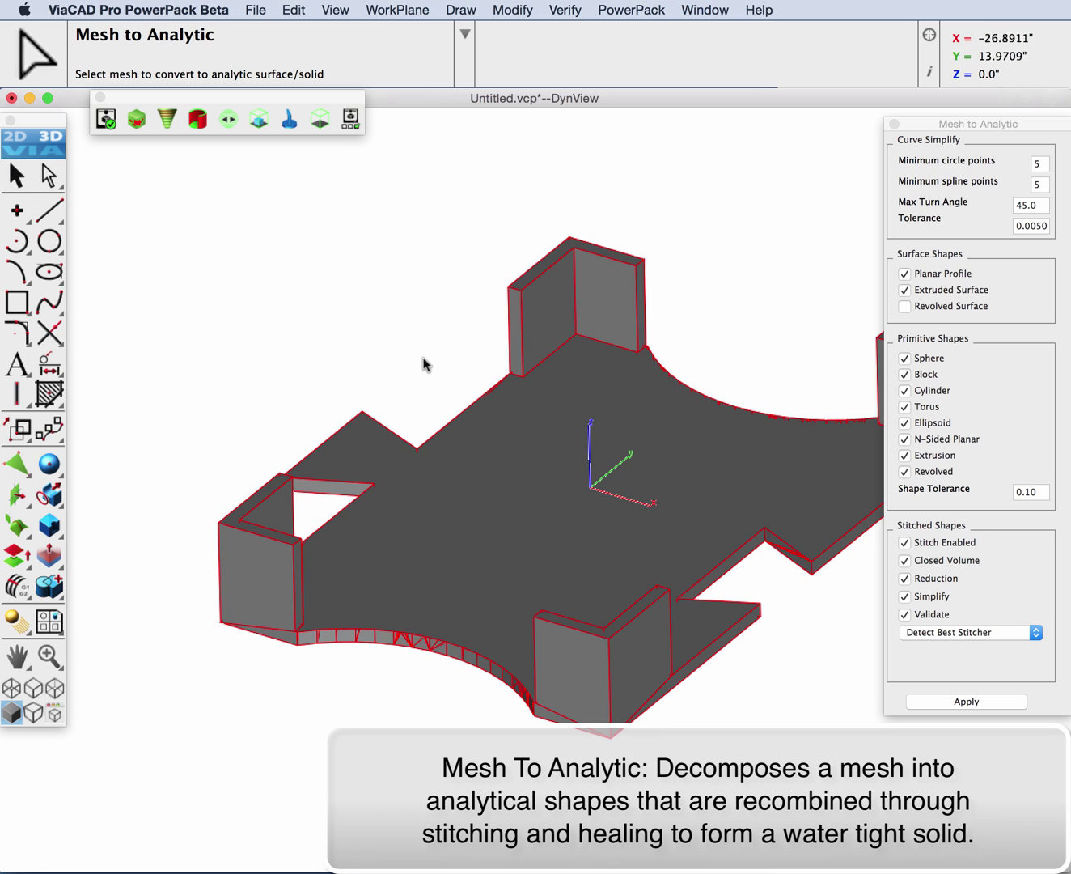
- Choose the Constant Blend tool for rounding the solid's edges
left_click_drag(59, 499, 112, 493)
left_click_drag(49, 526, 89, 536)
scroll(599, 309, "up", 5)
- Round the wall's inside corner and floor edges with 0.50 radius blends
left_click(529, 281)
left_click(486, 500)
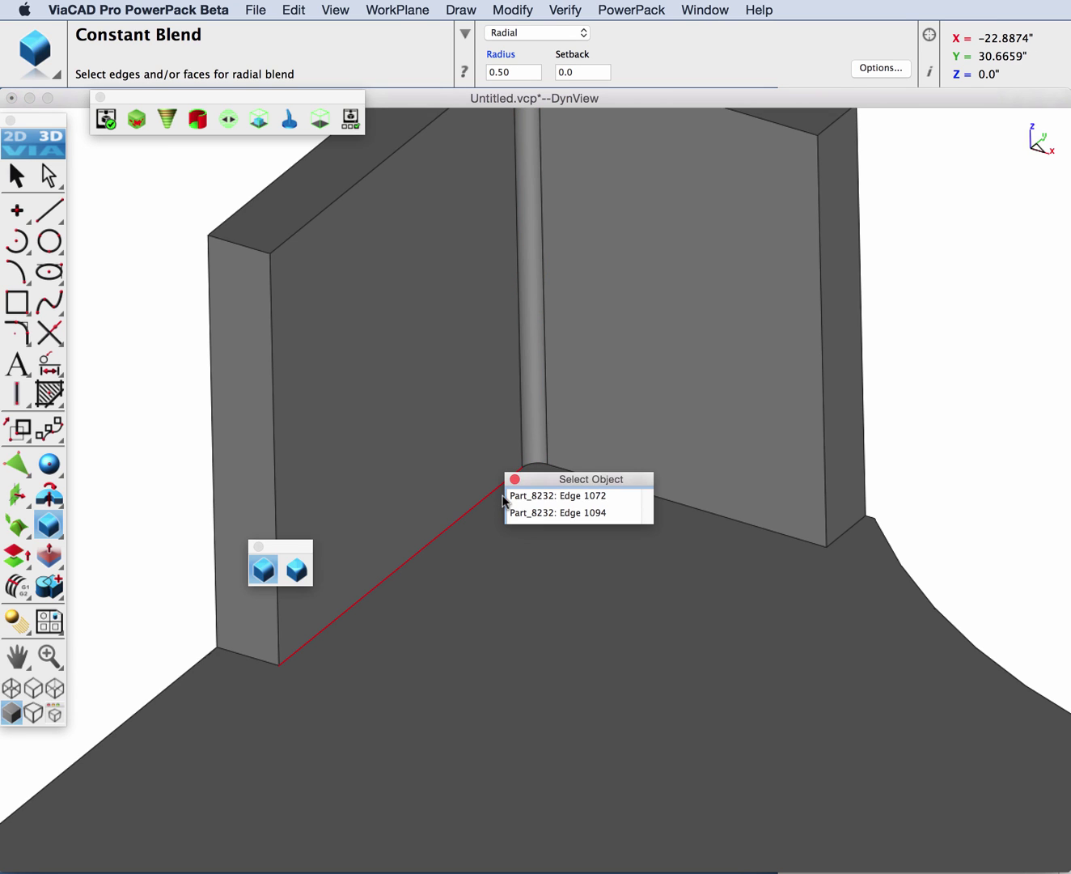
left_click(517, 496)
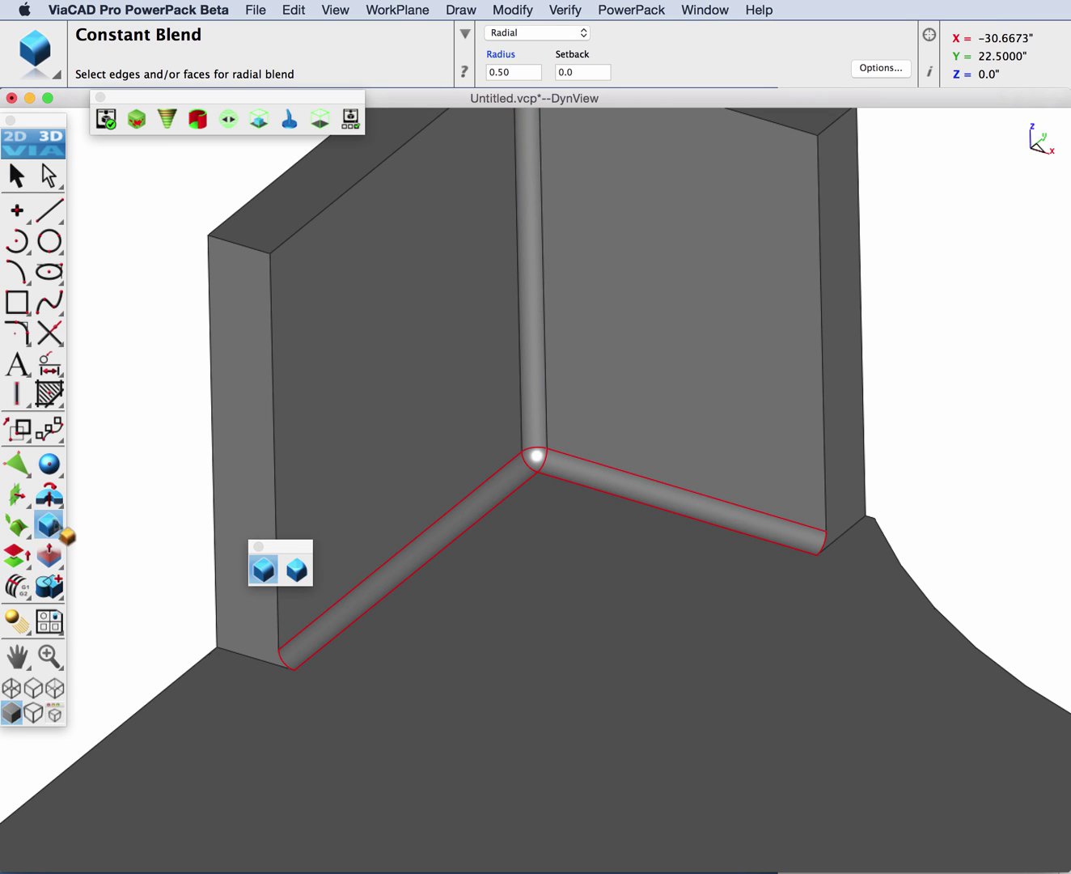
- Place a 3.0-diameter, 2.0-deep simple hole in the plate floor beside the upright
left_click_drag(61, 529, 143, 524)
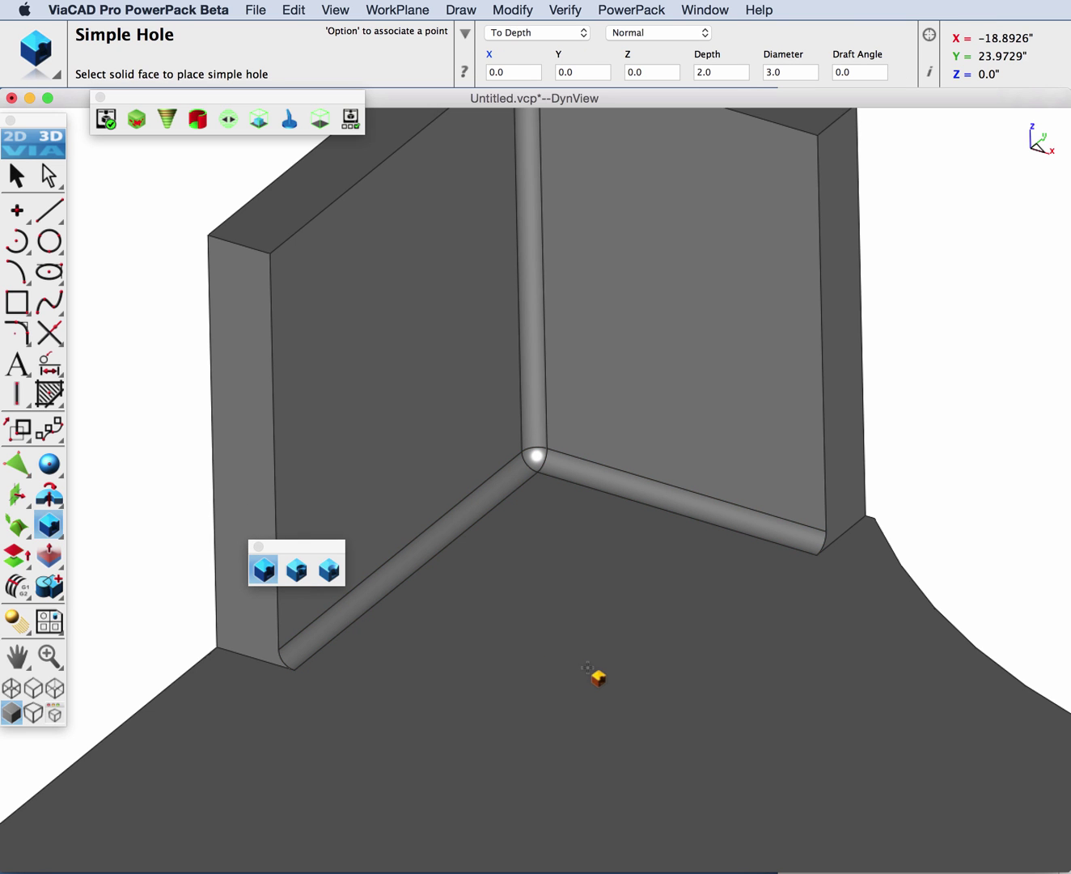
left_click(635, 669)
left_click(587, 665)
scroll(626, 589, "down", 5)
middle_click_drag(625, 588, 657, 644)
scroll(658, 652, "down", 5)
- Switch to the isometric view and pan toward the plate's curved edge
key("Escape")
key("Home")
middle_click_drag(301, 798, 386, 716)
scroll(463, 566, "up", 5)
- Fit a Circle Best Fit through eight points picked along the plate's faceted curved edge
left_click(631, 10)
mouse_move(653, 86)
left_click(796, 163)
left_click(282, 377)
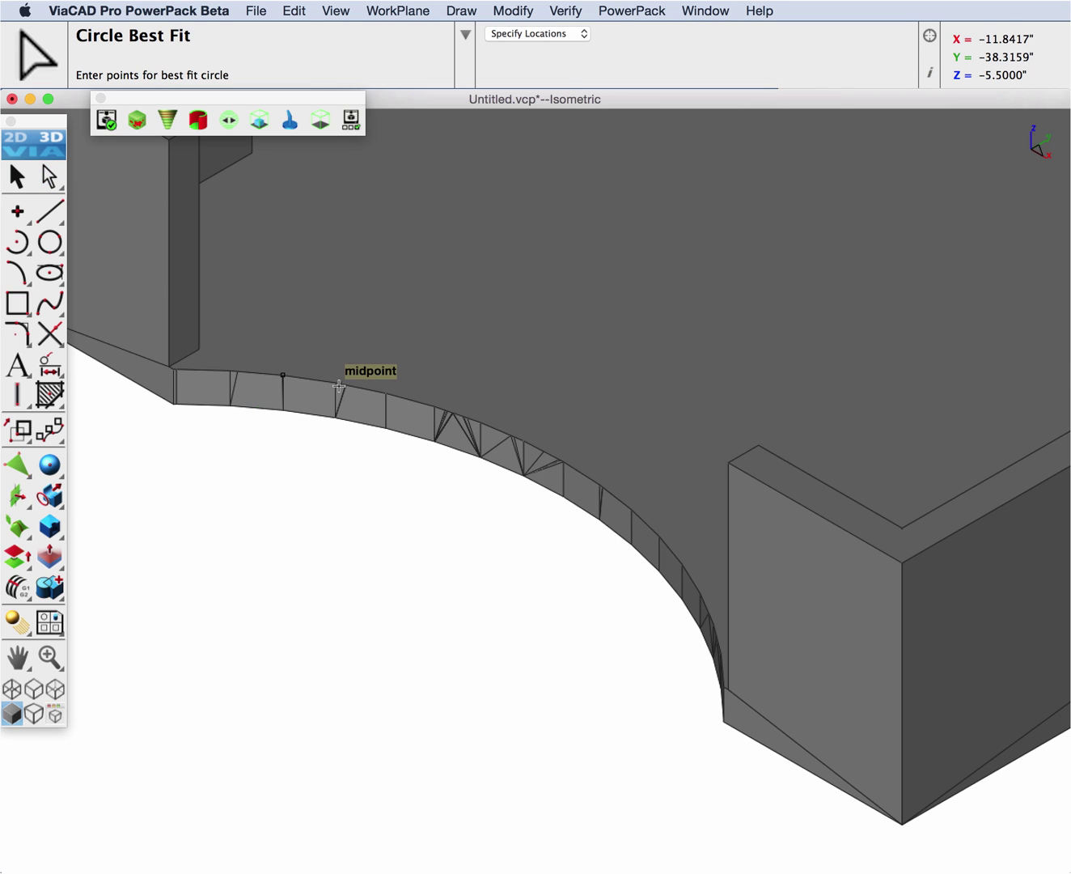
left_click(336, 383)
left_click(386, 394)
left_click(436, 407)
left_click(564, 461)
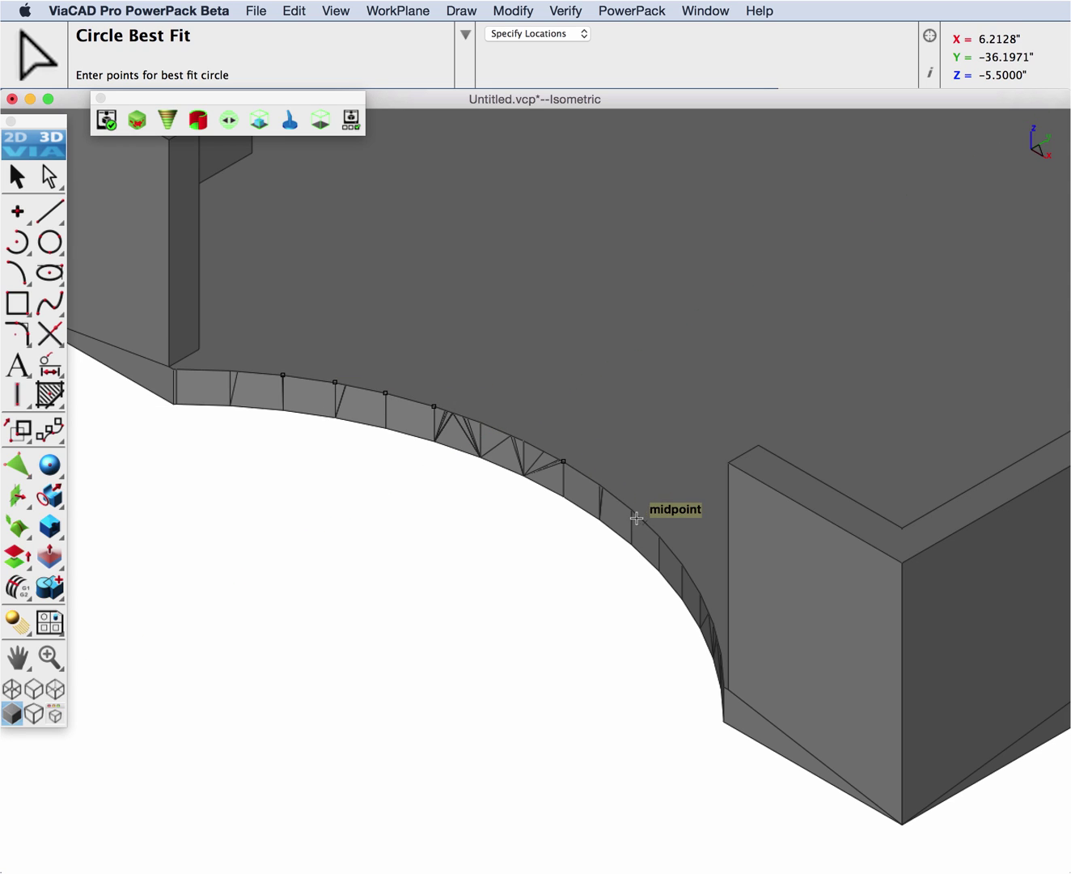
left_click(631, 509)
left_click(660, 535)
left_click(685, 565)
key("Return")
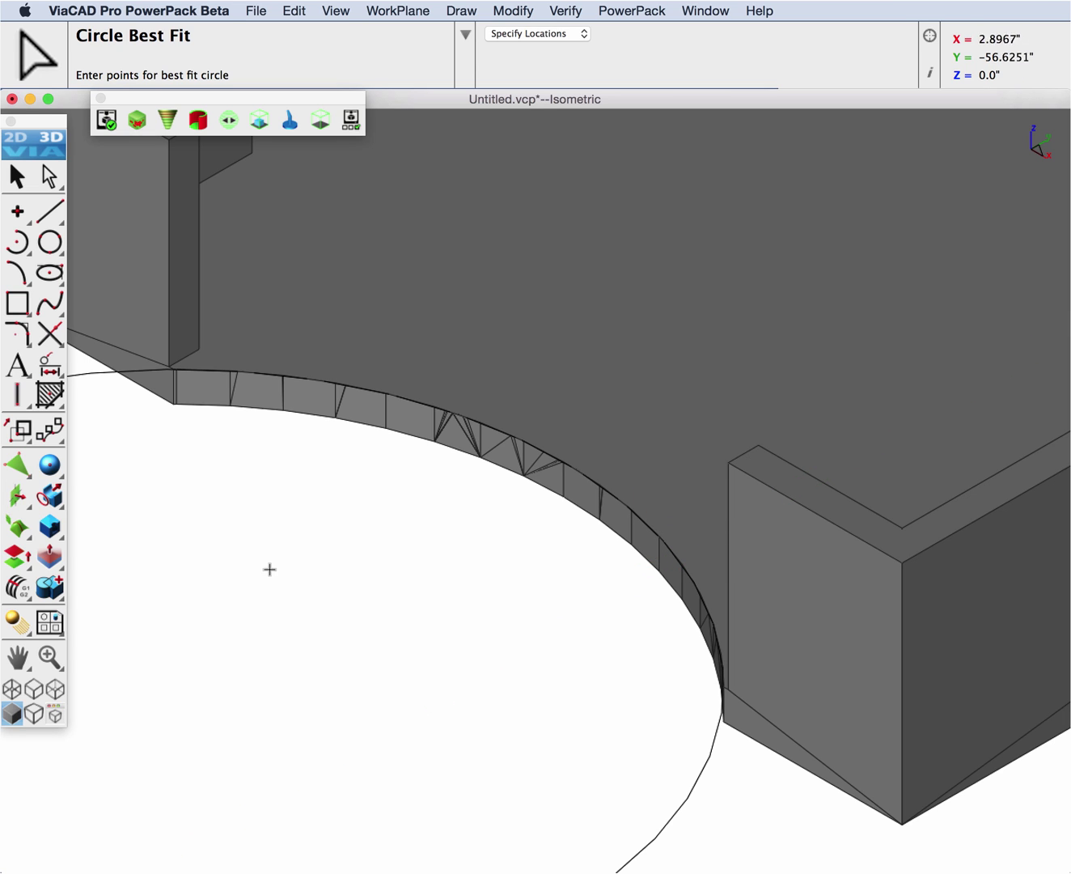
key("super+f")
- Delete the faceted curved face so the plate fills flat inside the circle
middle_click_drag(536, 709, 684, 697)
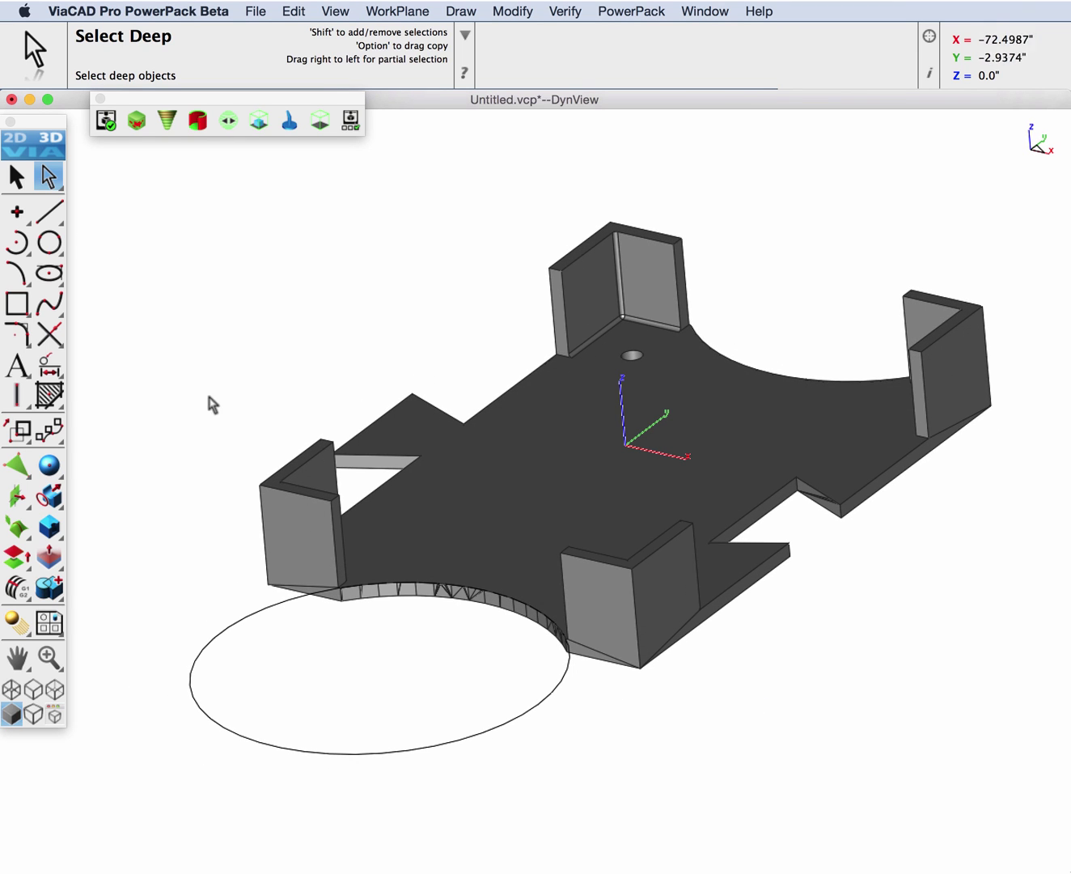
left_click_drag(320, 564, 585, 734)
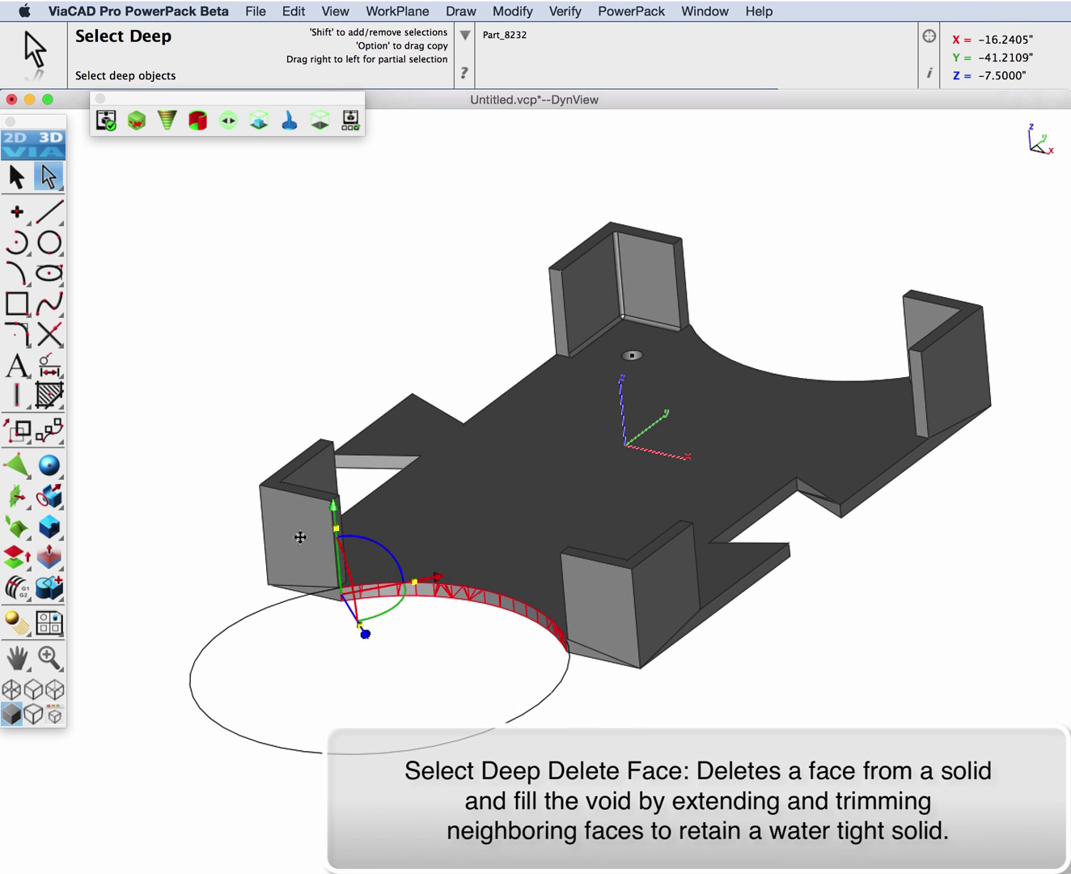
key("Delete")
- Start CutOut Solid with the best-fit circle as the profile
left_click(50, 495)
left_click(295, 580)
left_click(272, 608)
- Cut the circle's arced notch down through the bracket plate, then show only the solid
left_click(198, 598)
left_click(182, 596)
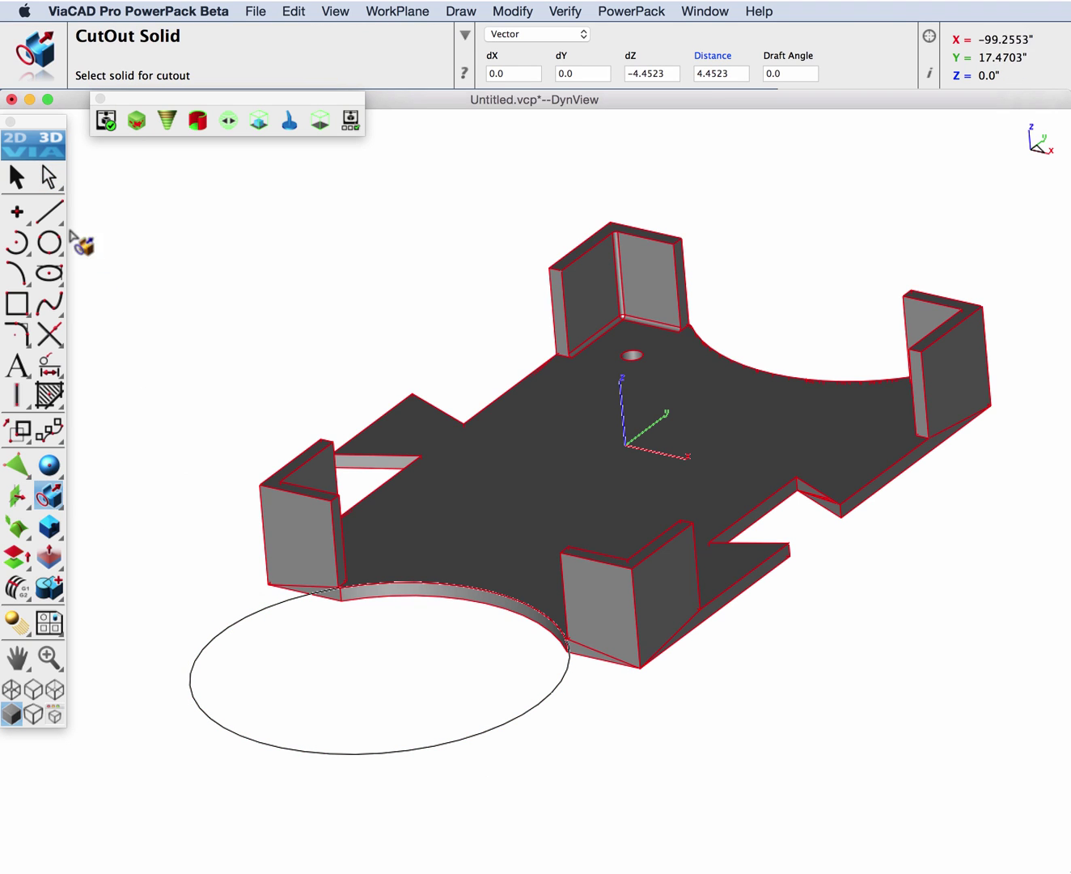
left_click(14, 179)
right_click(468, 483)
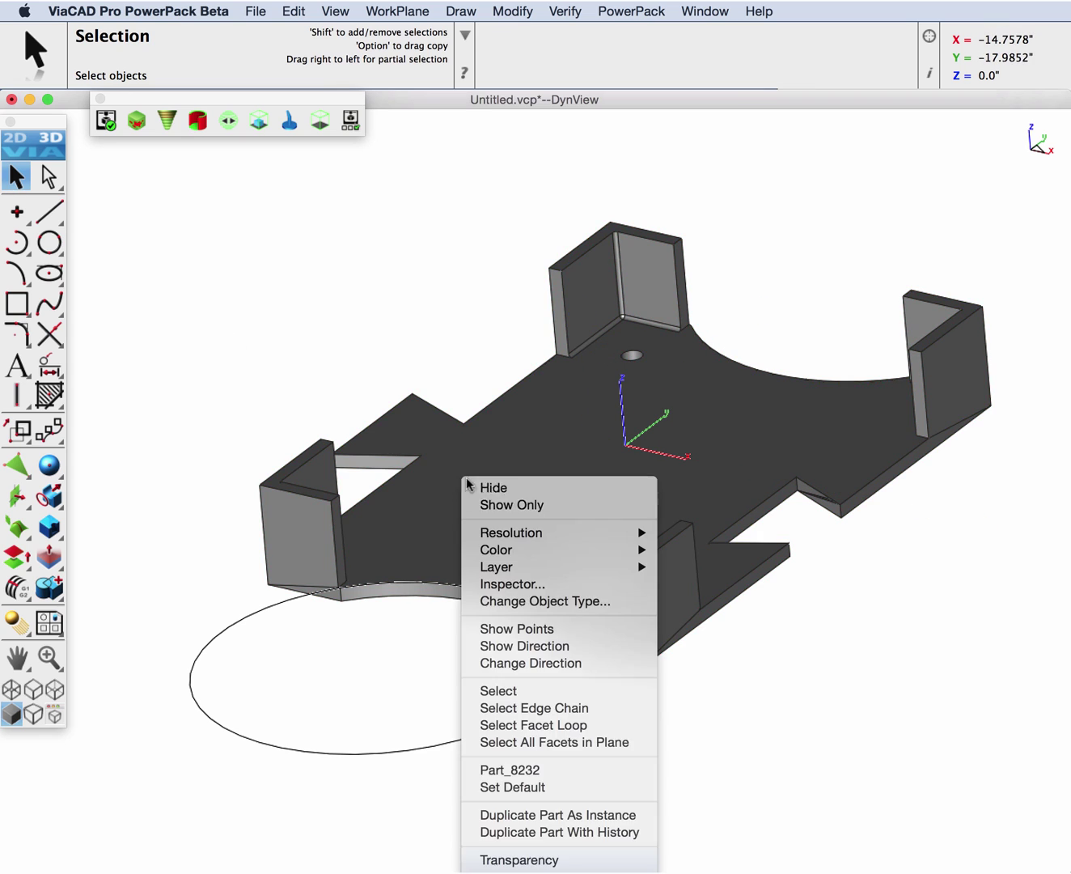
left_click(505, 506)
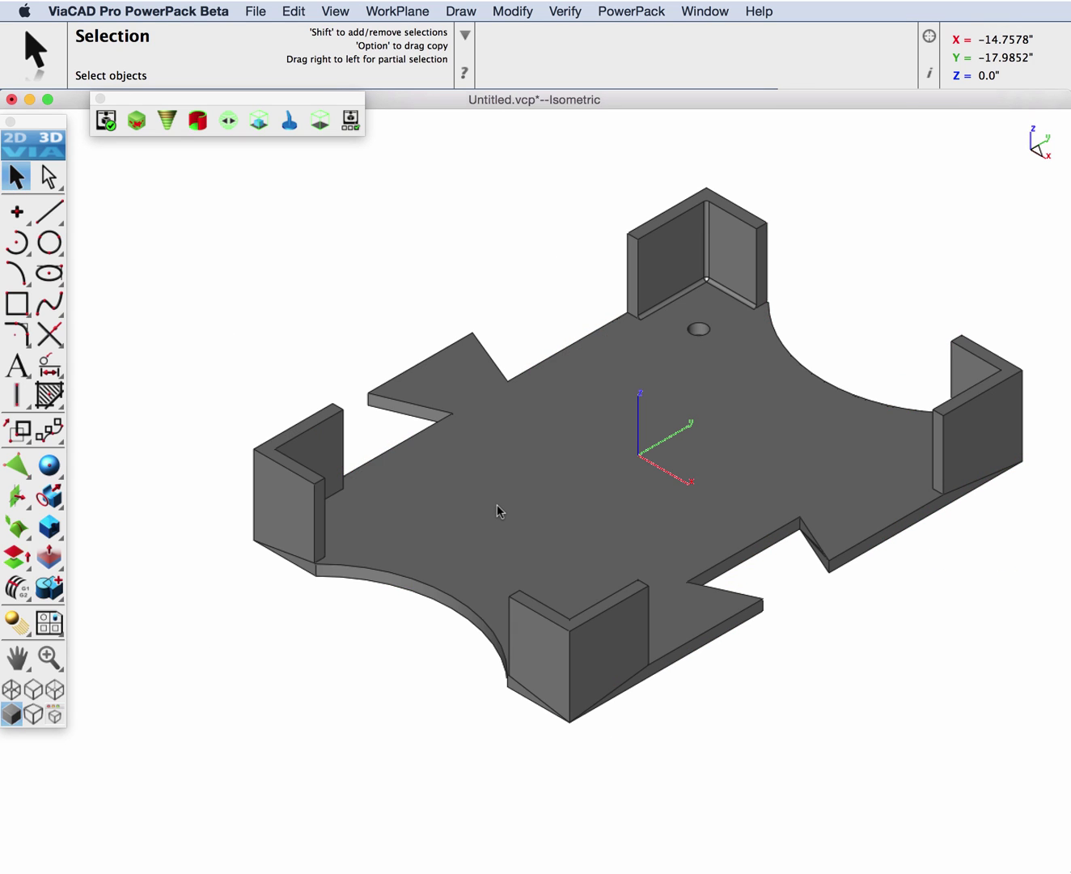